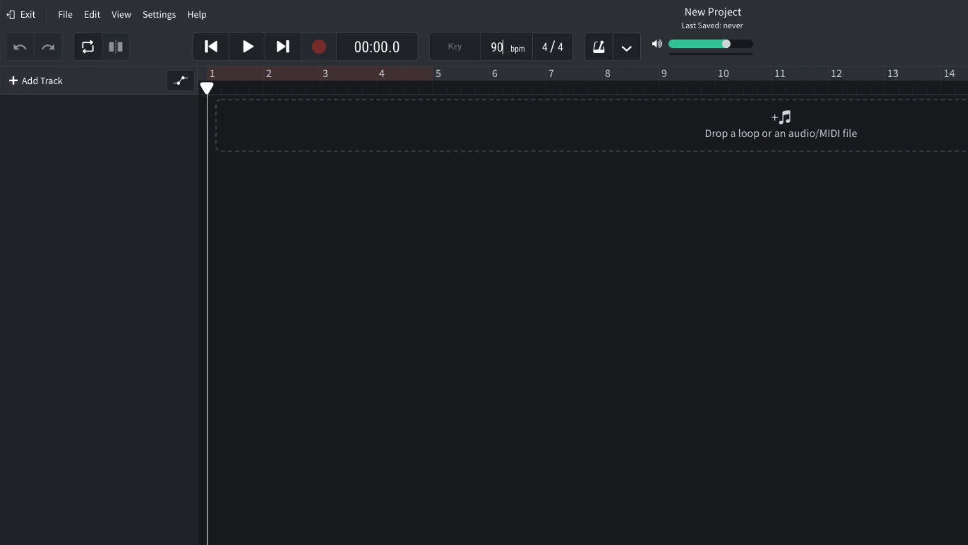
Set the project key to F minor
left_click(460, 50)
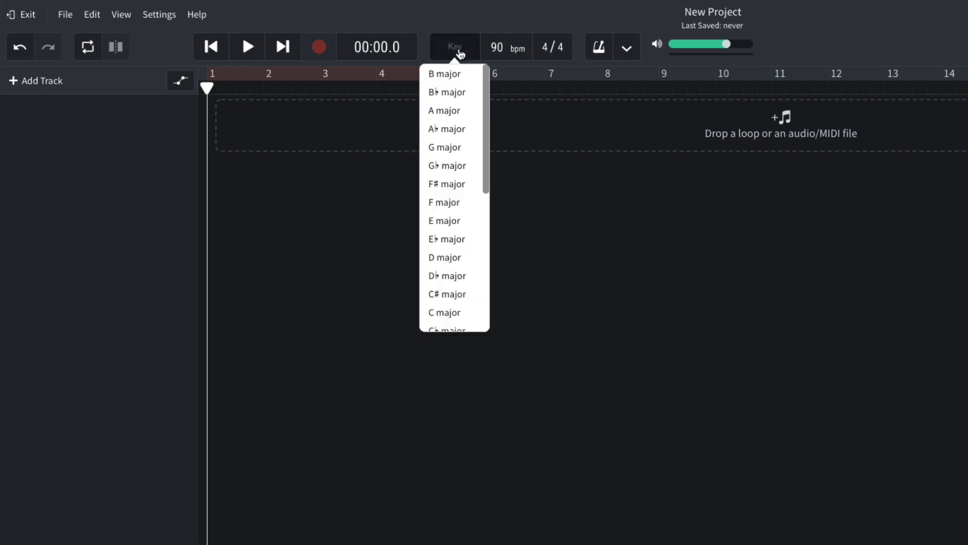
scroll(459, 129, "down", 5)
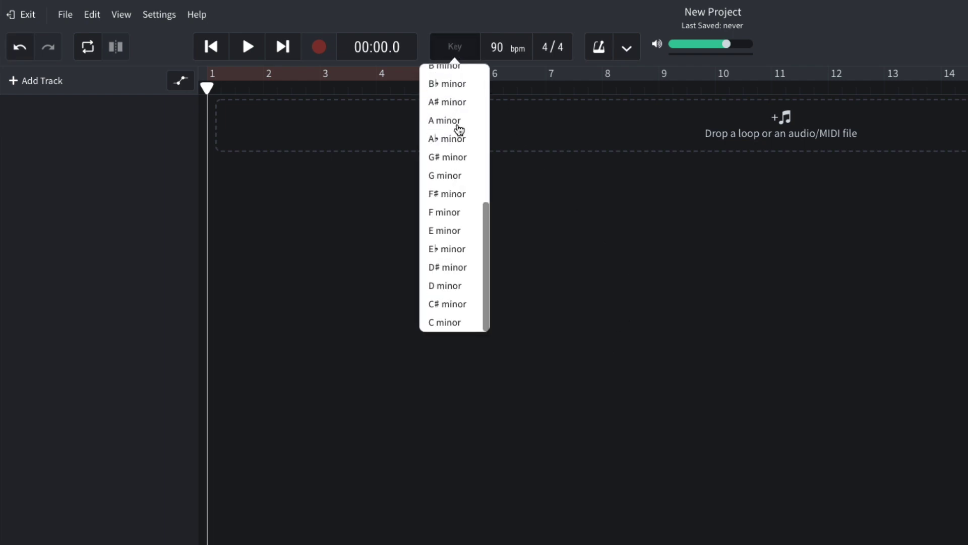
left_click(458, 212)
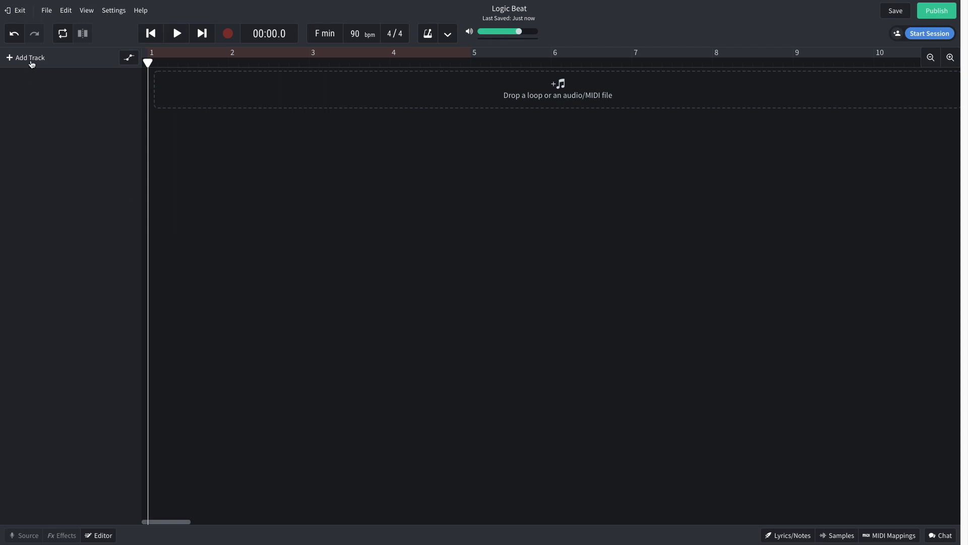
Add an instrument track and set its instrument to Drum Pads
left_click(31, 61)
left_click(298, 247)
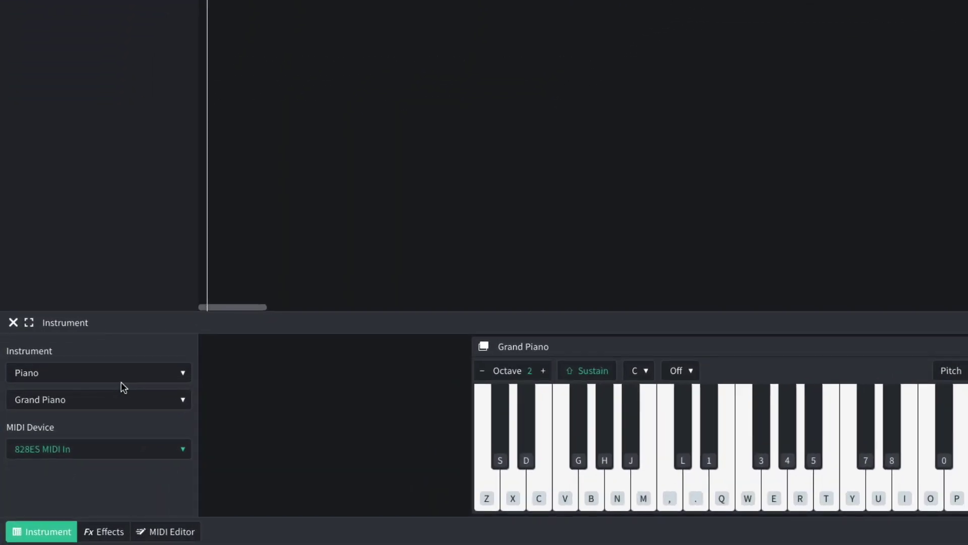
left_click(121, 380)
left_click(116, 321)
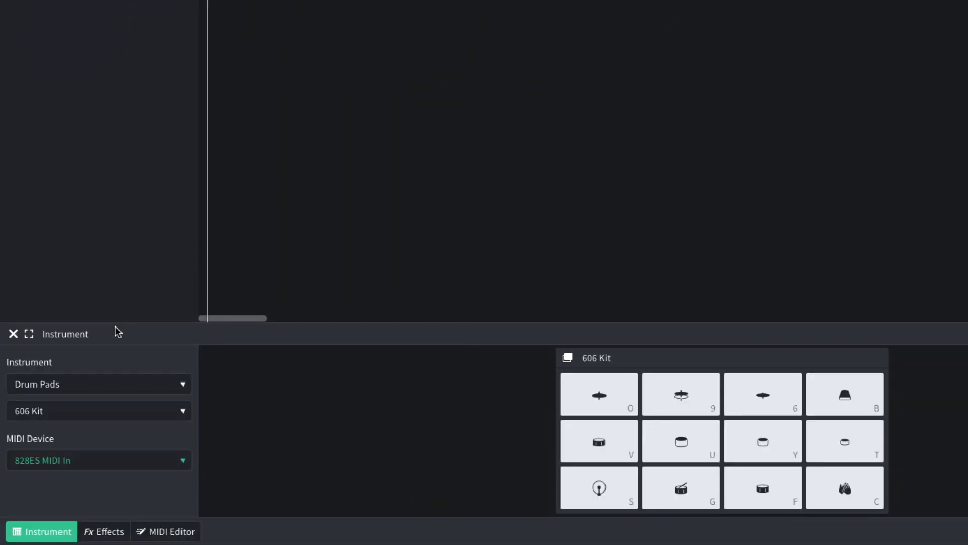
left_click(104, 407)
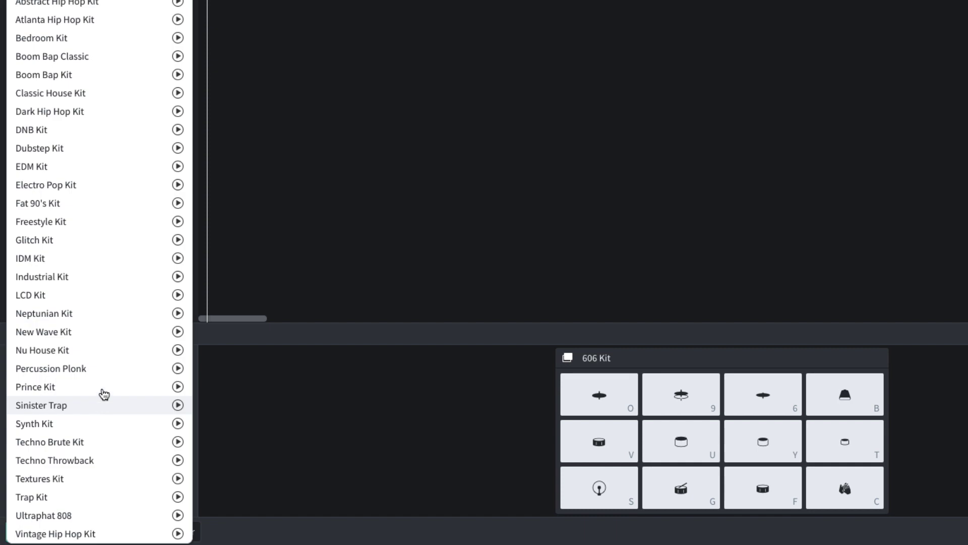
Choose the Boom Bap Classic kit and draw two lower-velocity hi-hat notes at the row's start
left_click(111, 62)
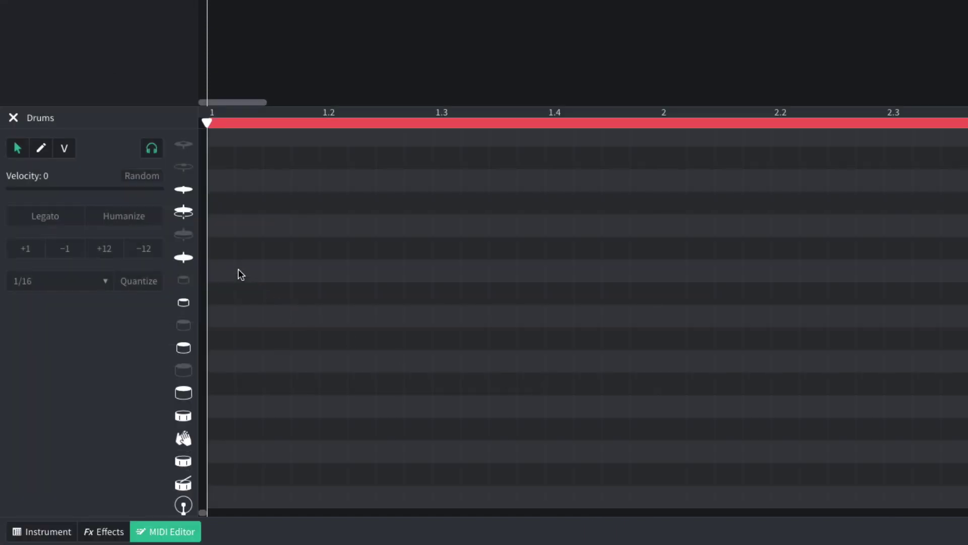
left_click(223, 251)
left_click(248, 251)
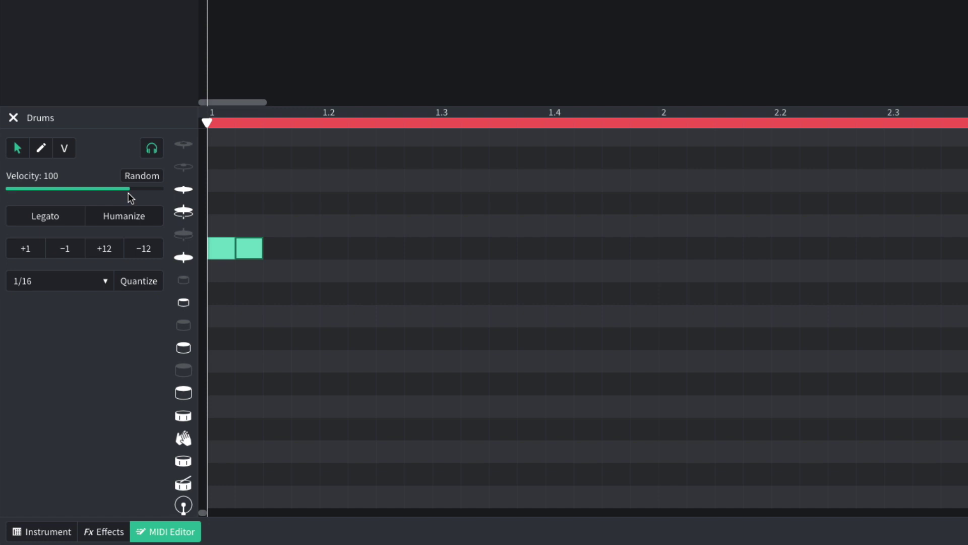
left_click(126, 191)
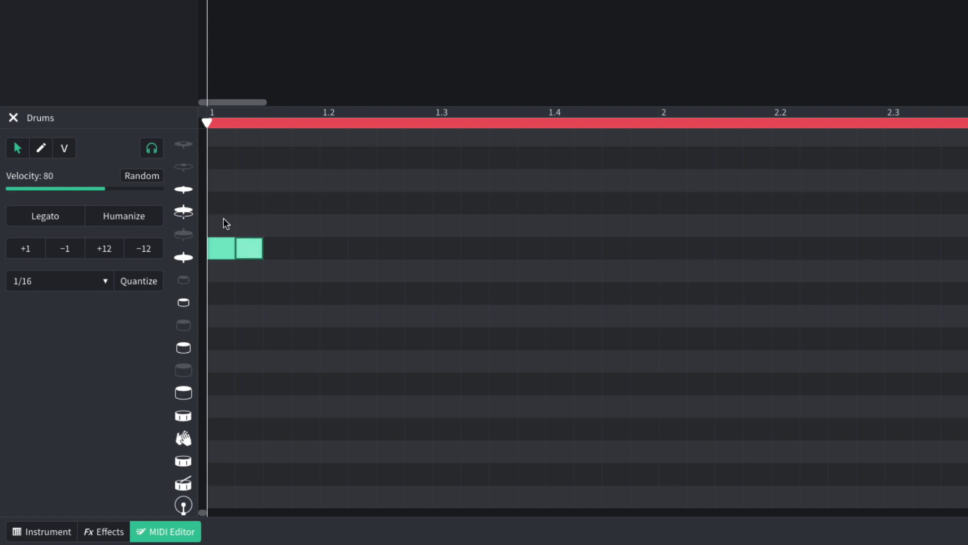
Copy the hi-hat notes rightward until sixteenth notes fill both bars, then play the pattern
left_click_drag(266, 222, 344, 255)
left_click(554, 228)
left_click_drag(555, 228, 211, 258)
left_click_drag(224, 255, 452, 255)
left_click_drag(799, 214, 684, 255)
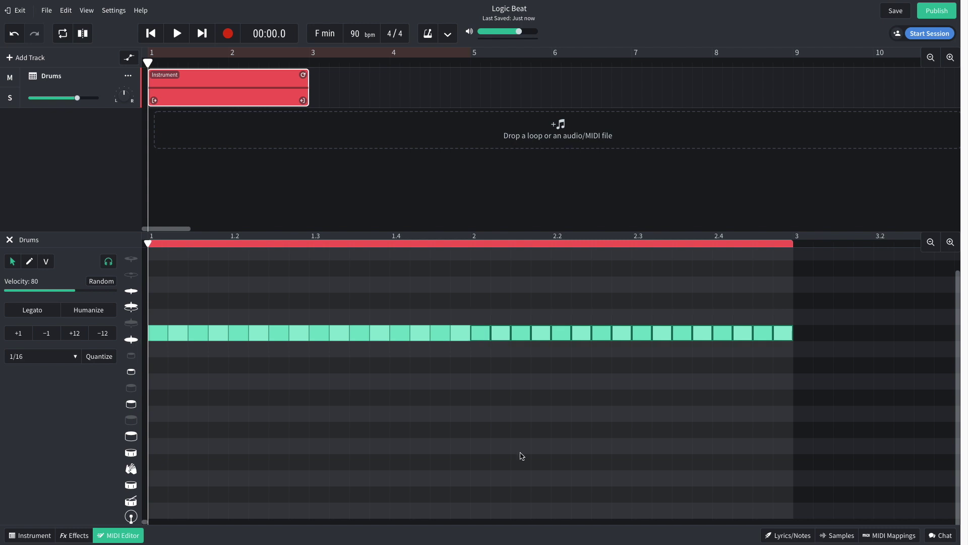
key("space")
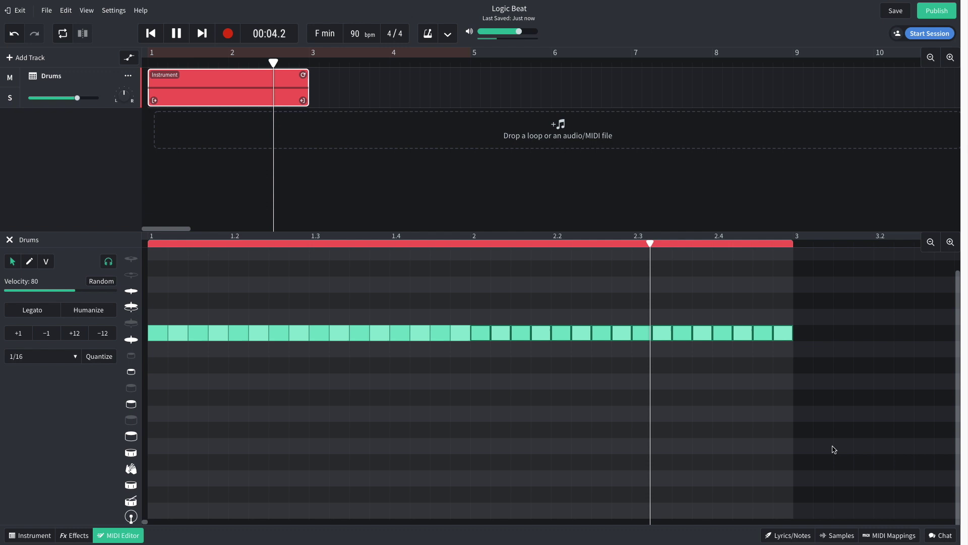
Draw a three-hit figure on a lower drum row in bar one and play it back
key("space")
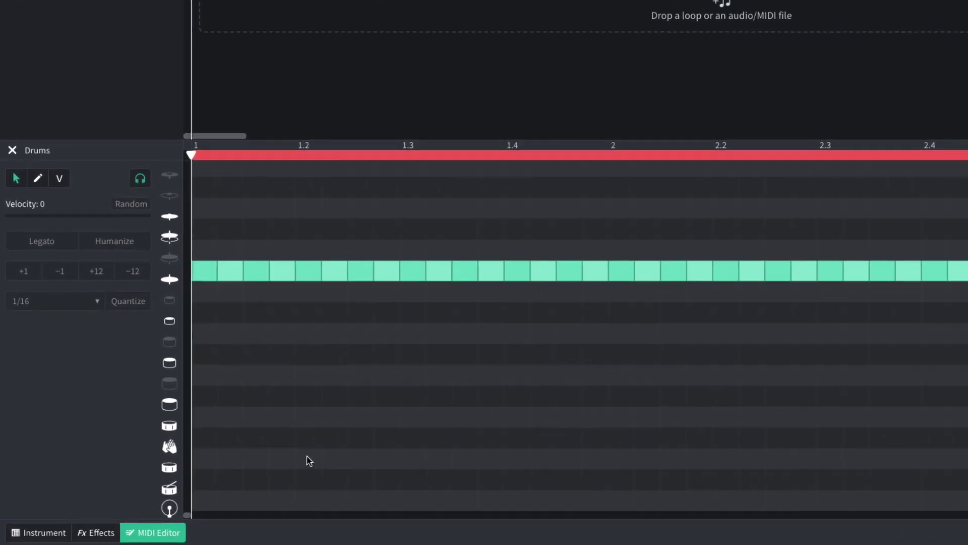
left_click(239, 478)
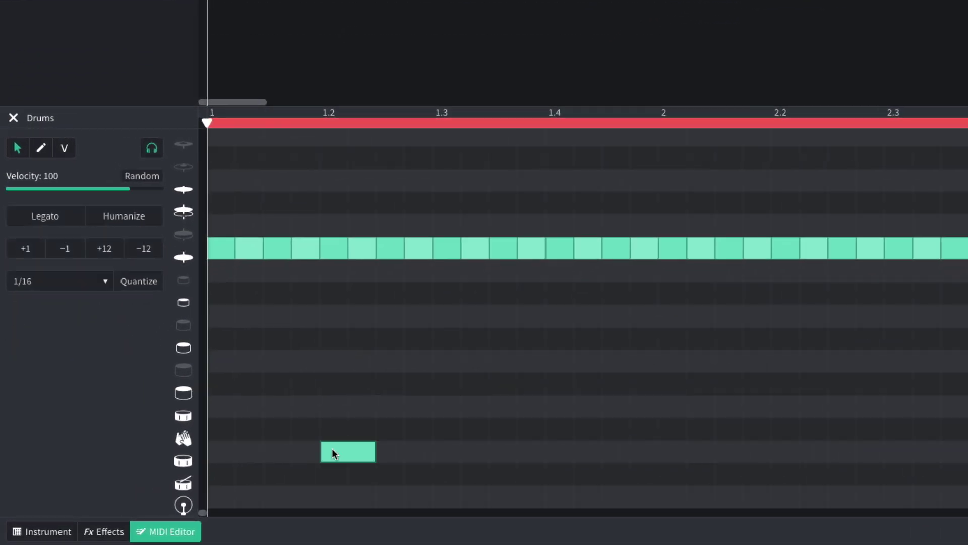
left_click(423, 453)
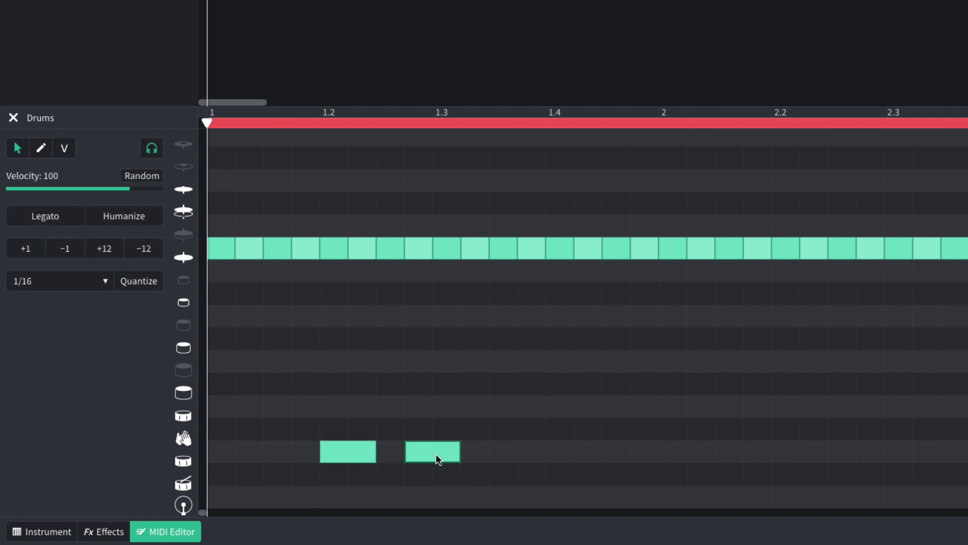
left_click(534, 451)
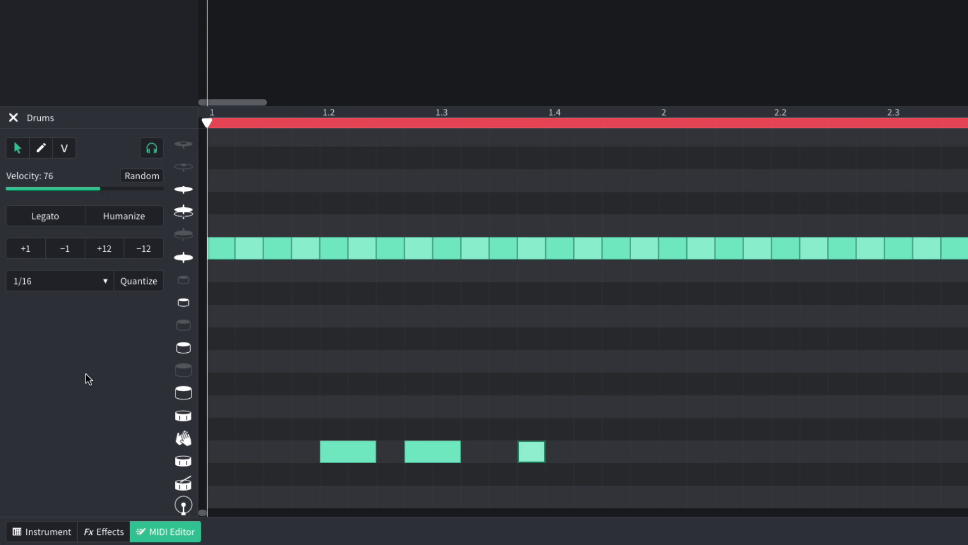
key("space")
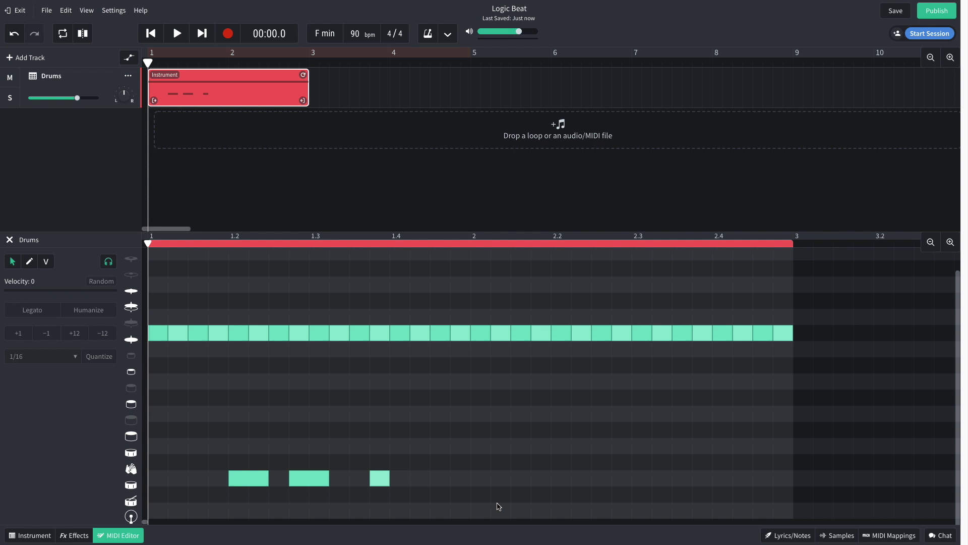
Copy the three lower-row notes into bar two and delete a stray note
left_click_drag(519, 509, 577, 481)
left_click(604, 495)
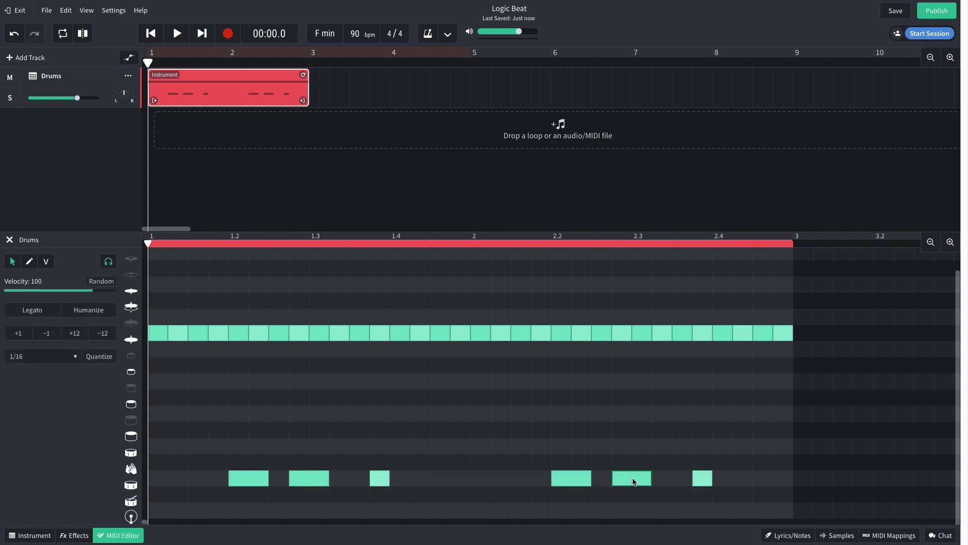
key("Delete")
Play the beat to audition the second drum sound layered above the lower pattern
key("space")
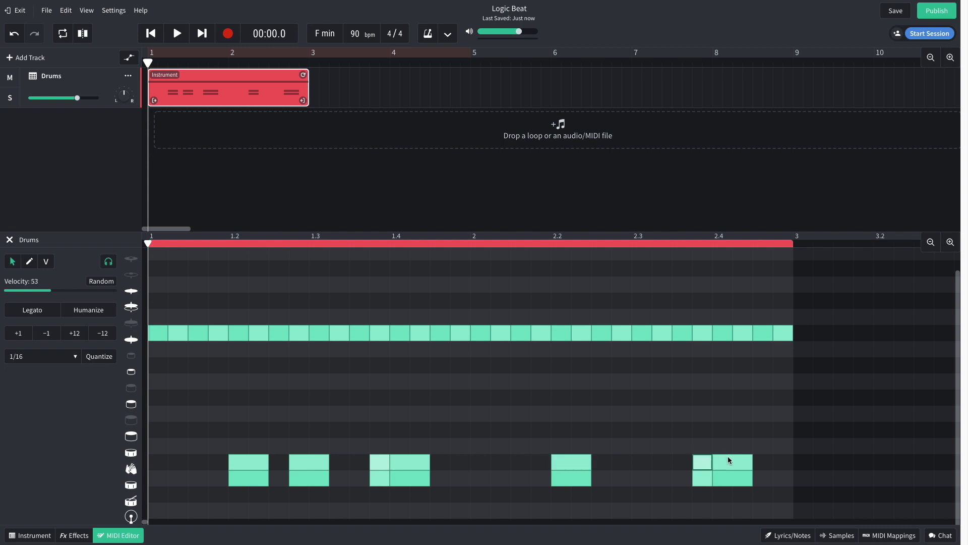
key("space")
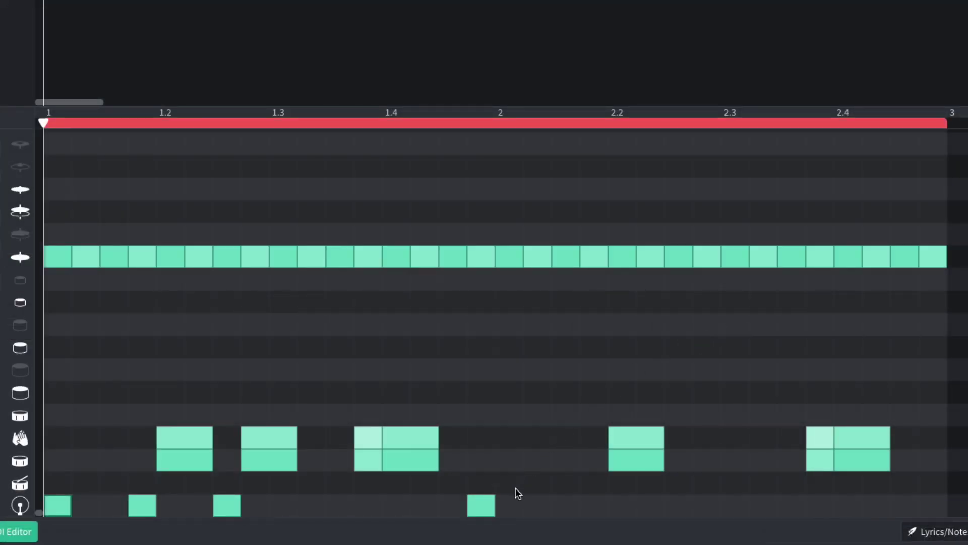
Add three kick hits on the bottom row in bar two and play back the beat
left_click(511, 505)
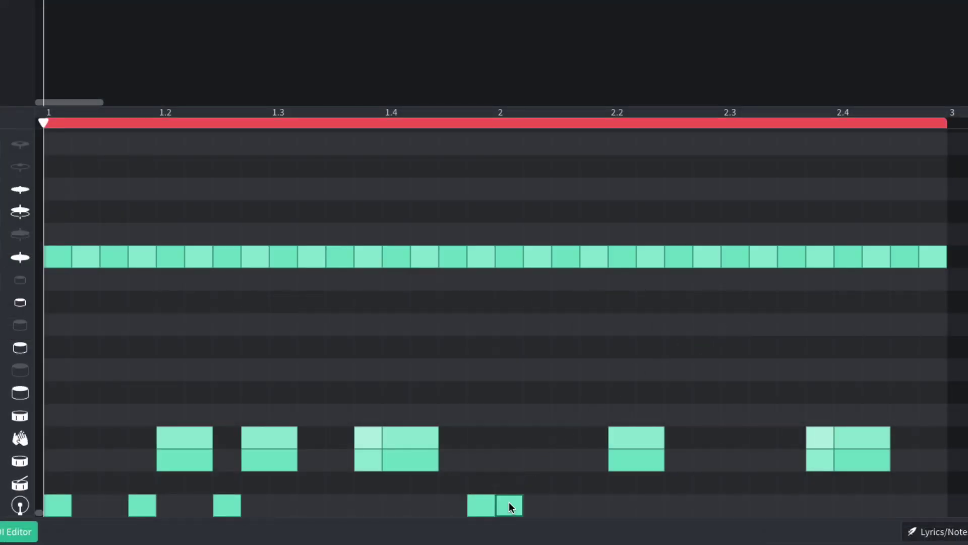
left_click(593, 504)
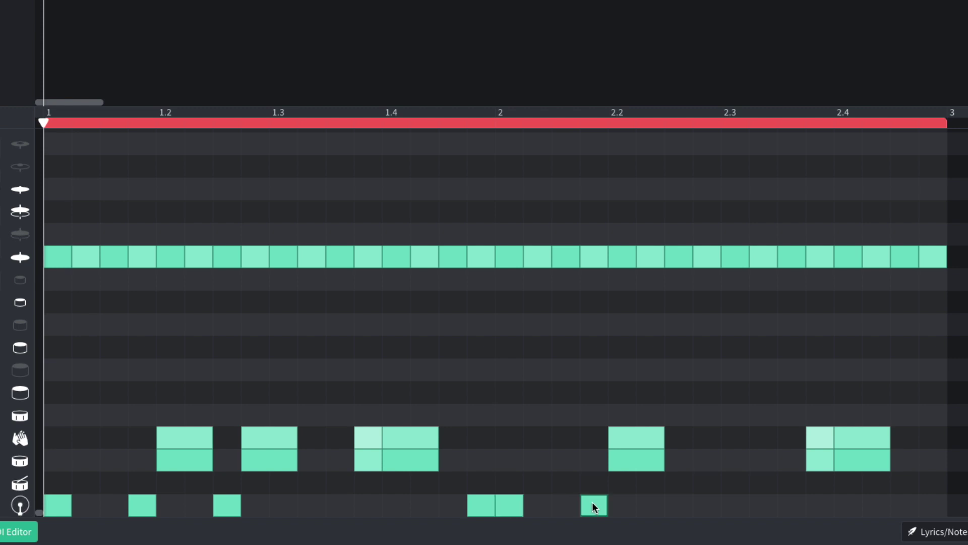
left_click(681, 506)
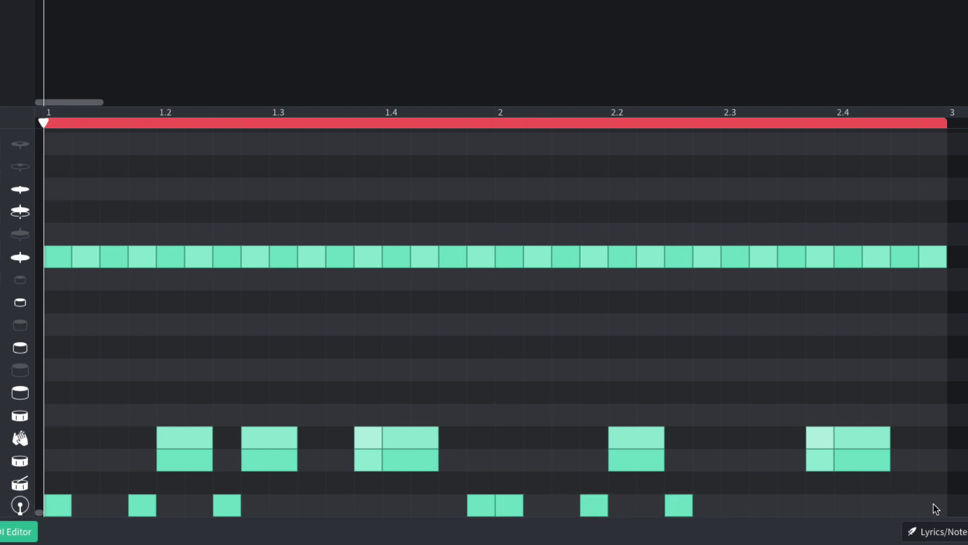
key("space")
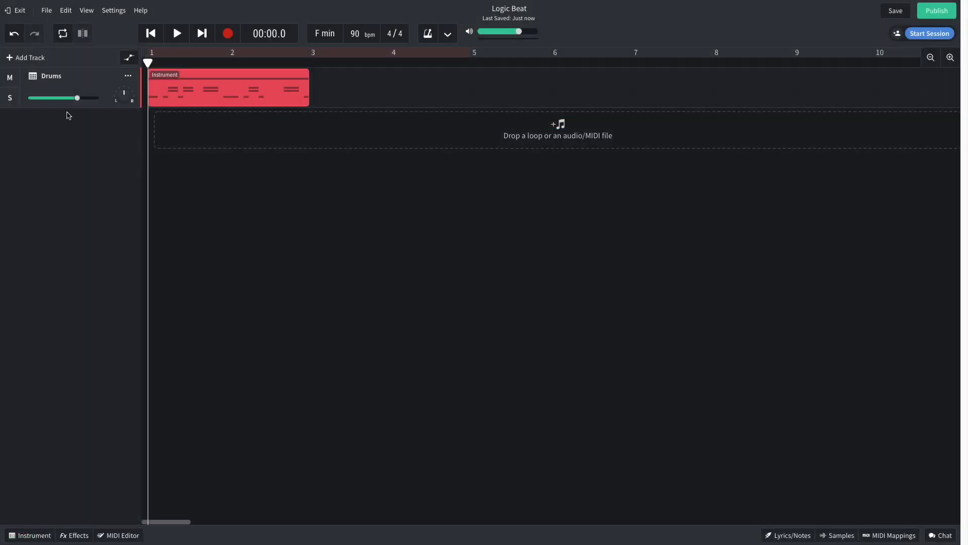
Create a new instrument track using the LoFi Saw preset from Synth Keys
left_click(31, 60)
left_click(285, 238)
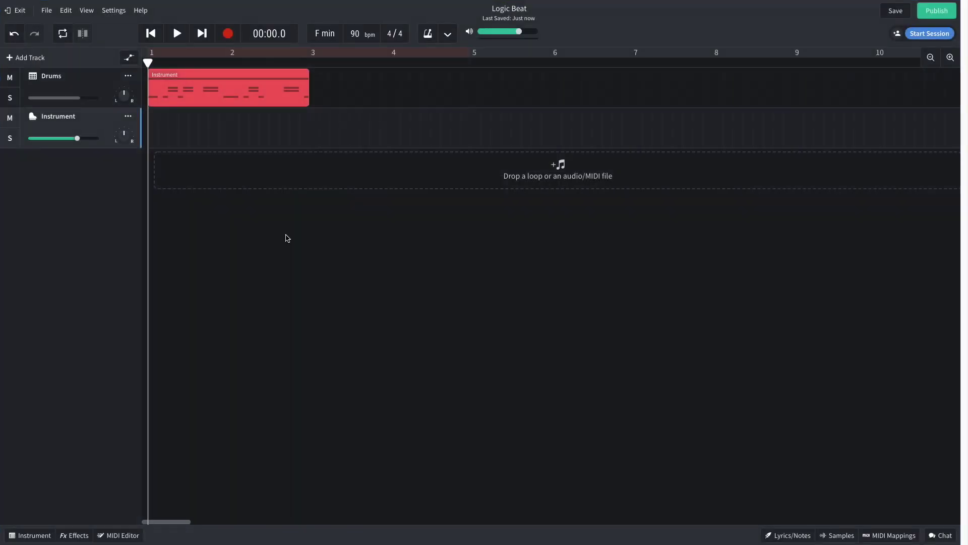
left_click(31, 535)
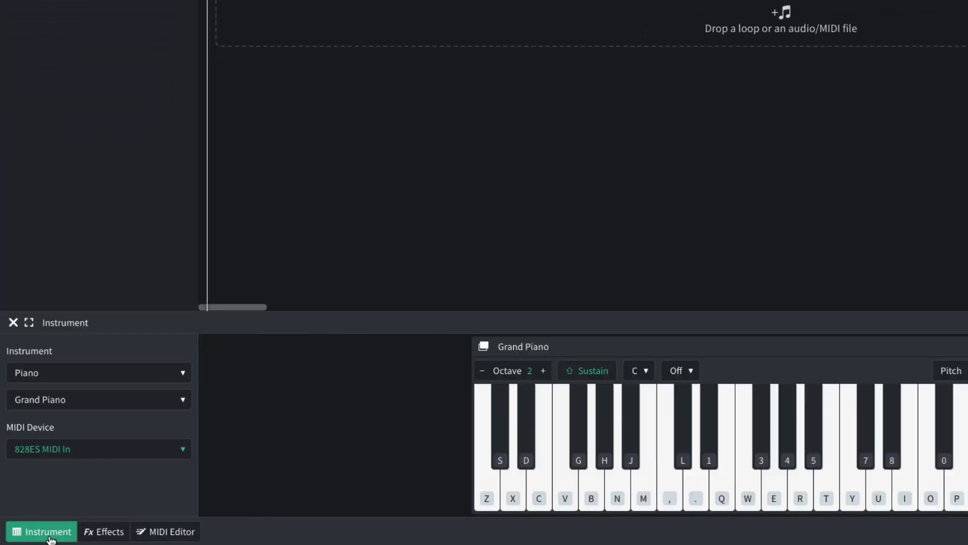
left_click(82, 374)
left_click(71, 448)
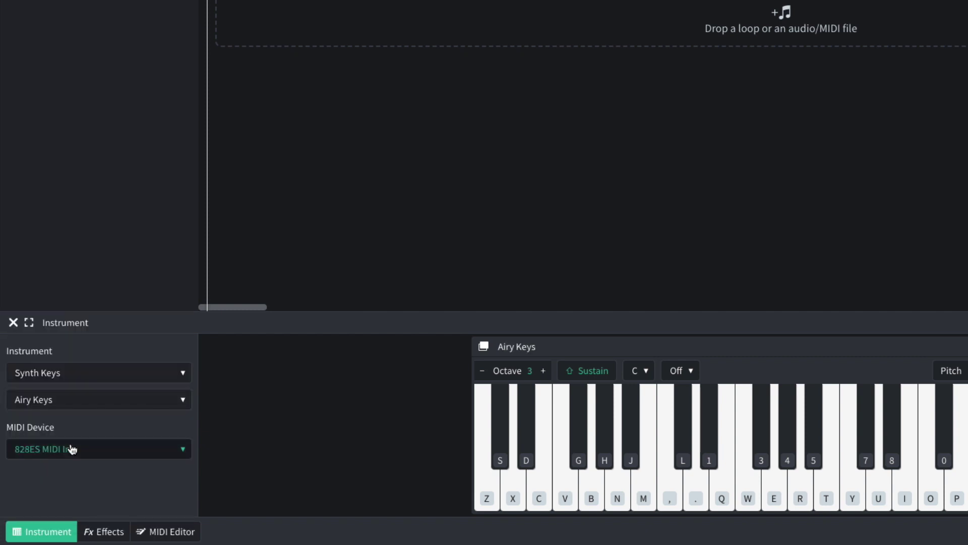
left_click(79, 407)
left_click(75, 225)
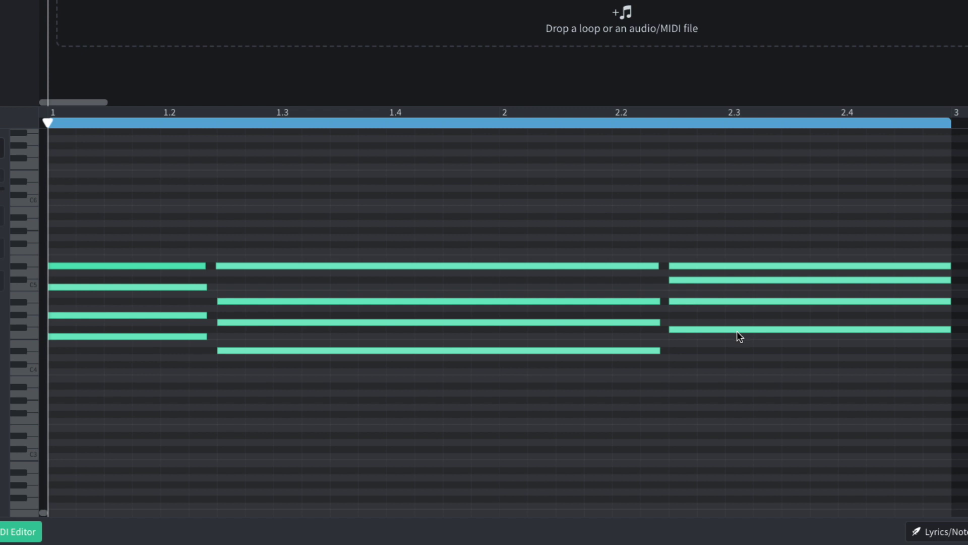
Play the Keys chord progression back from bar 1
key("space")
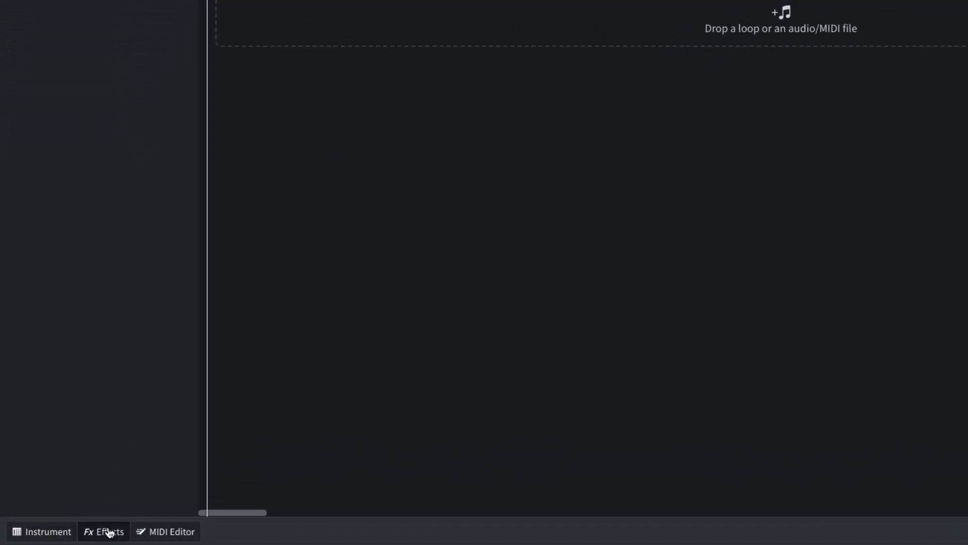
Choose Dimension Chorus from the Keys track's effects Preset list
left_click(107, 531)
left_click(123, 389)
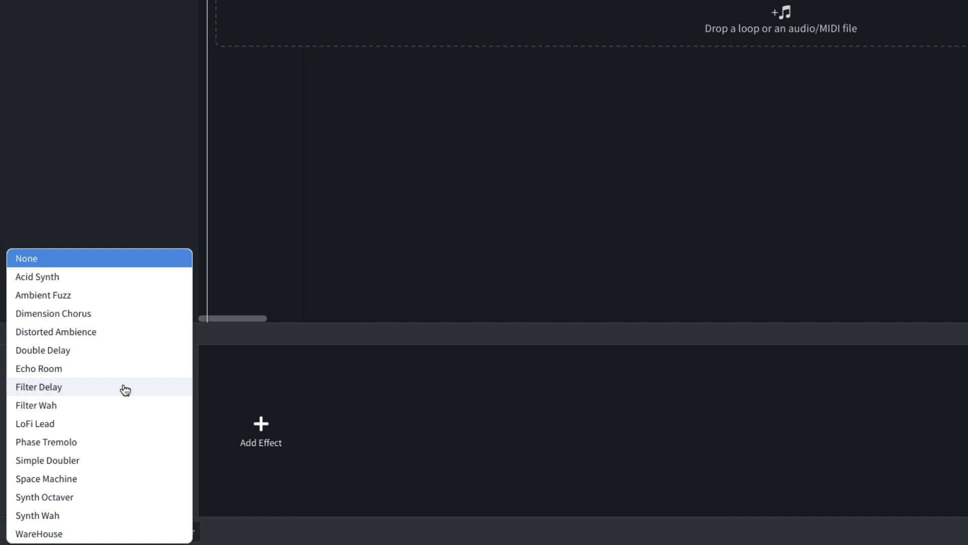
left_click(109, 318)
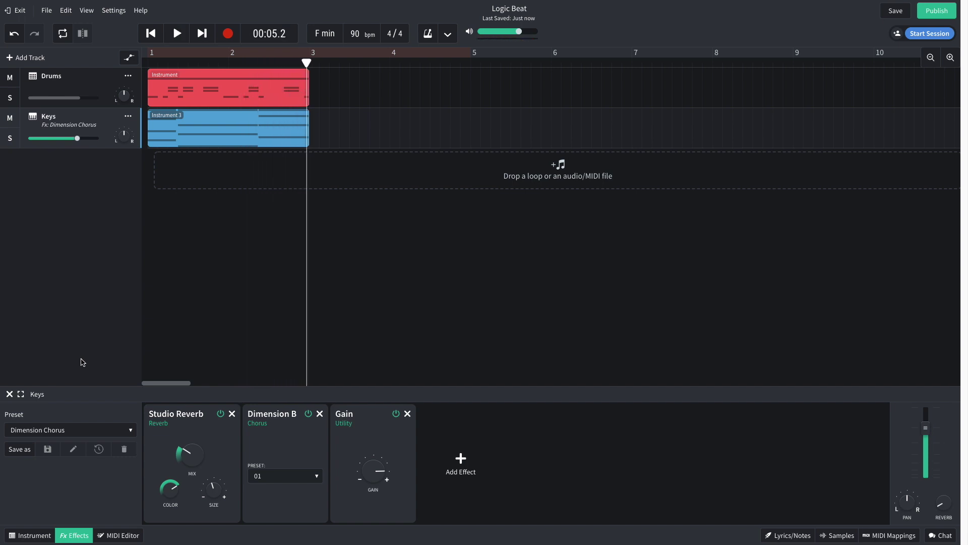
Close the effects panel and lower Drums to -4.4 dB and Keys to -8.7 dB
left_click(196, 303)
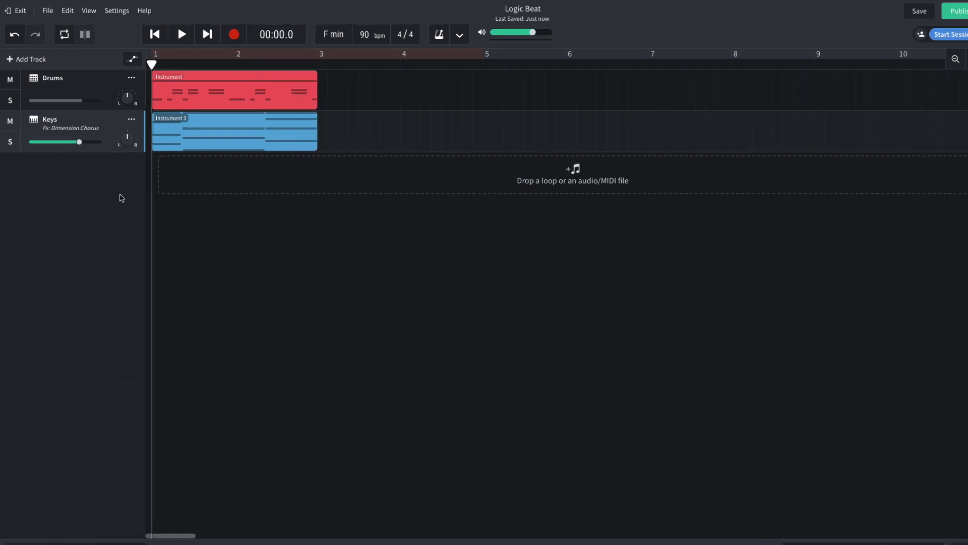
left_click(78, 100)
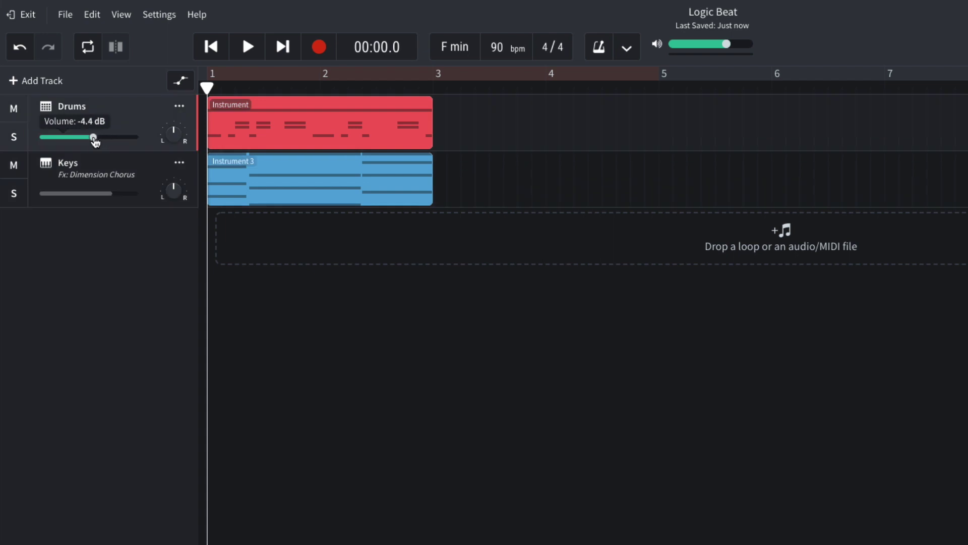
left_click(112, 196)
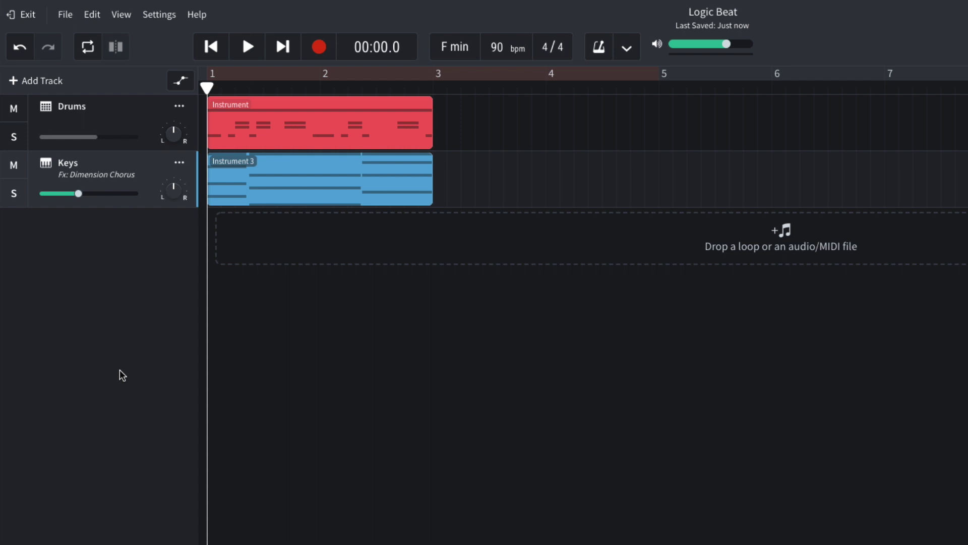
Create a third instrument track with the Synth Bass category's Sine Bass sound
left_click(22, 81)
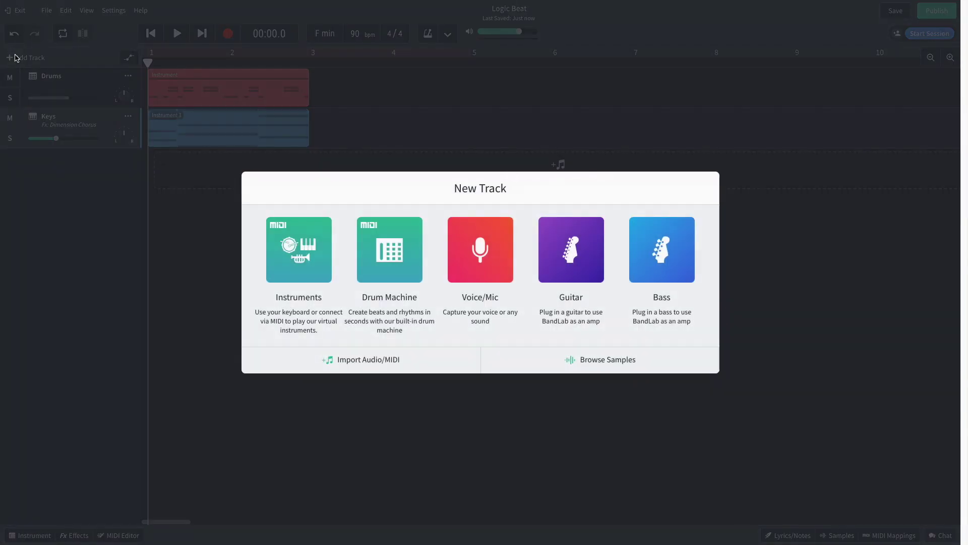
left_click(270, 222)
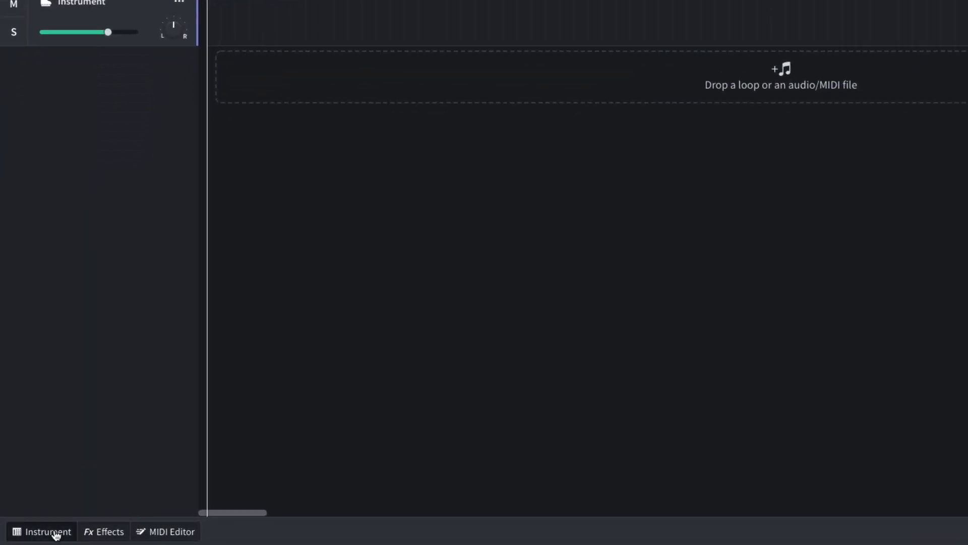
left_click(35, 534)
left_click(99, 385)
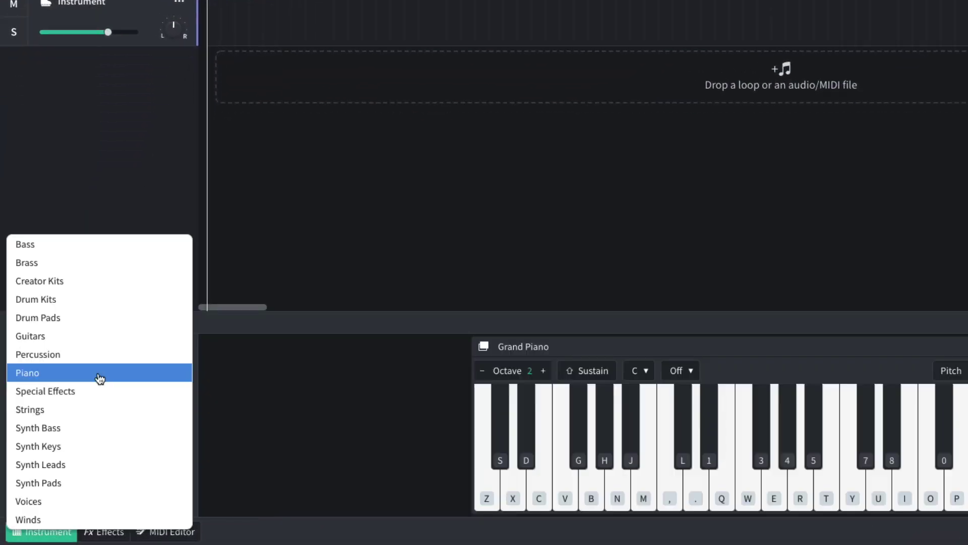
left_click(78, 427)
left_click(92, 401)
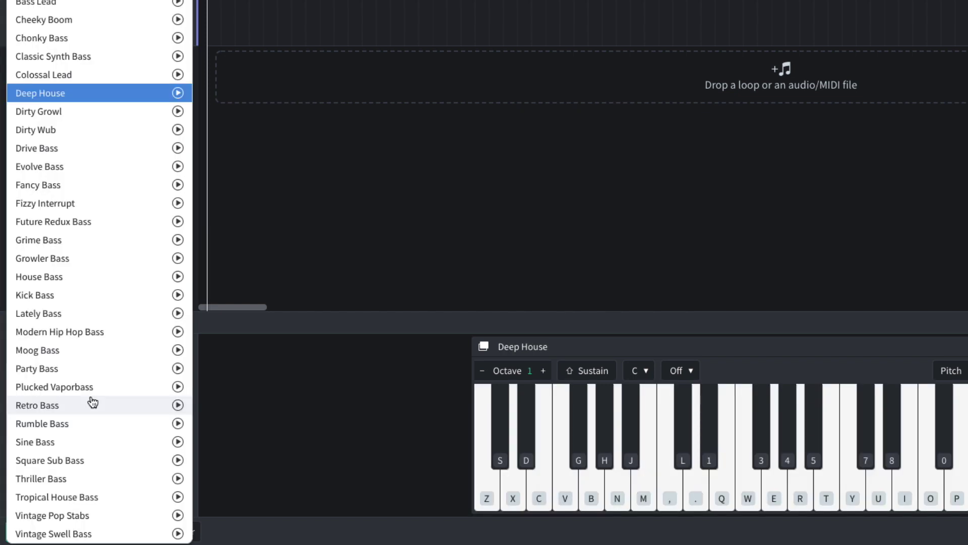
left_click(90, 442)
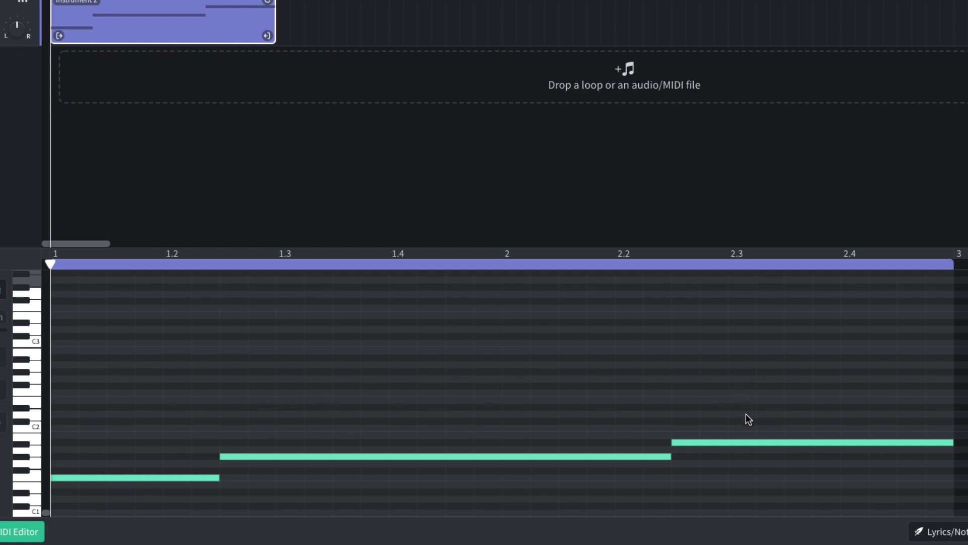
Play the beat to hear it with the new bass line
key("space")
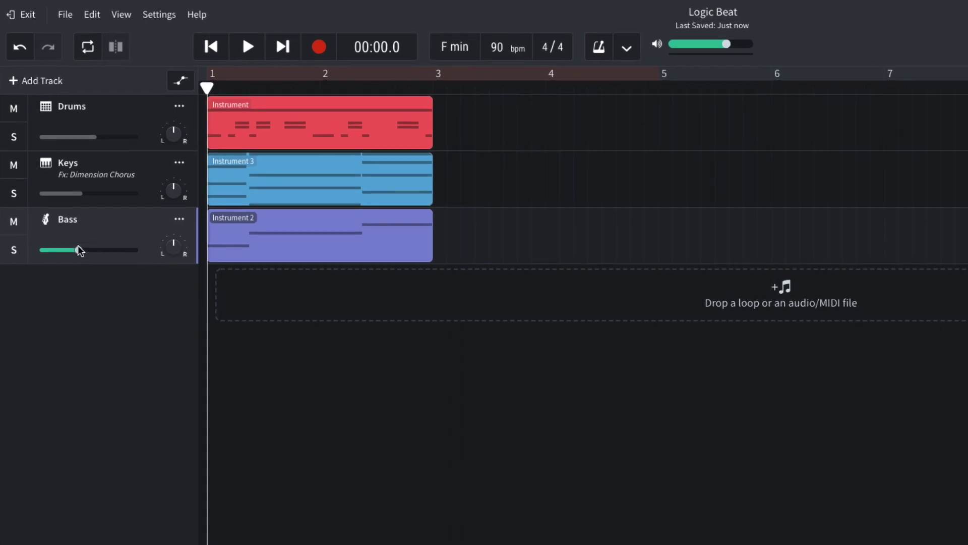
Put a Graphic EQ from the Tone category on the Drums track
left_click(121, 108)
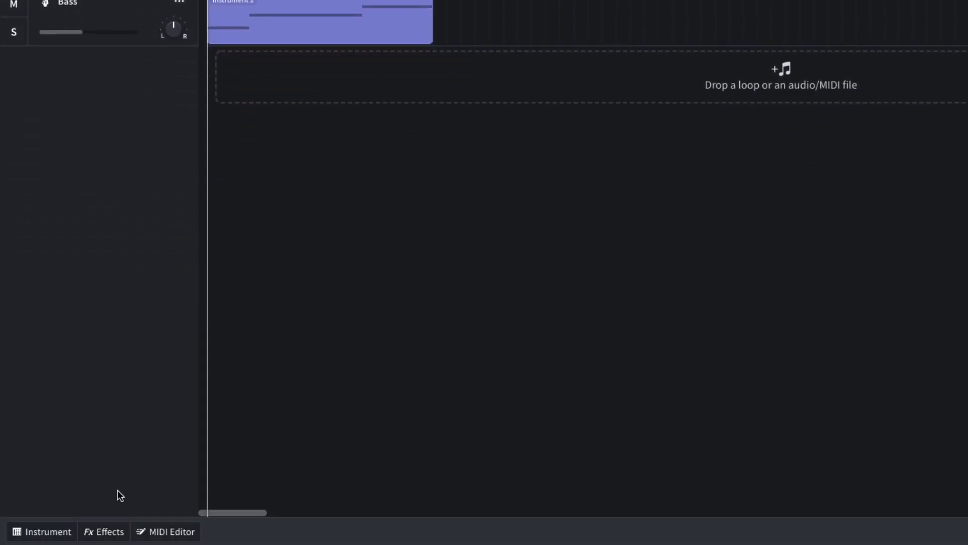
left_click(108, 532)
left_click(259, 422)
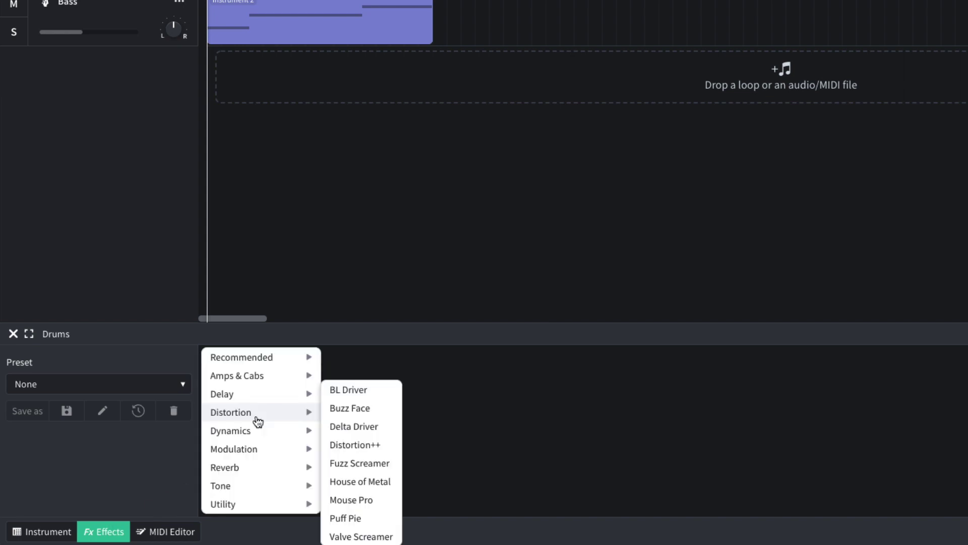
mouse_move(259, 492)
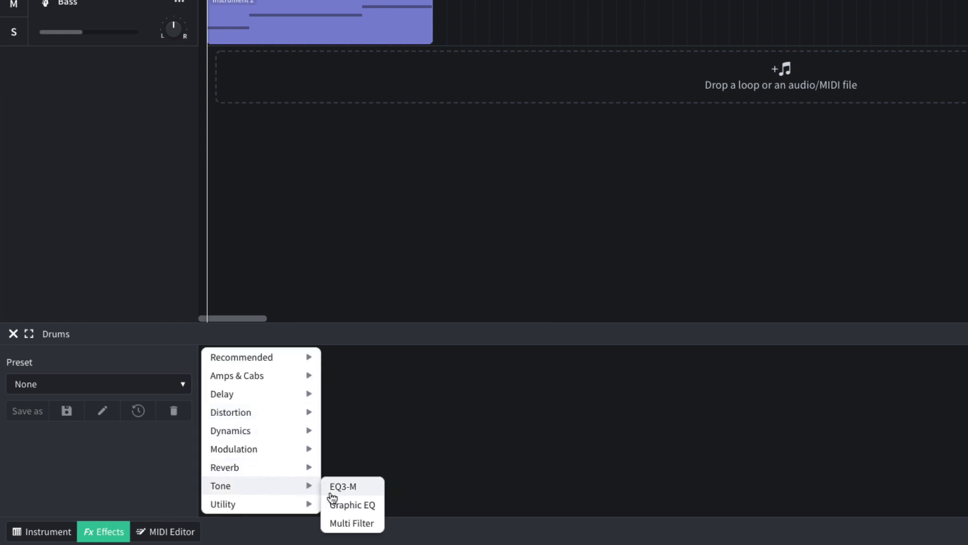
left_click(351, 505)
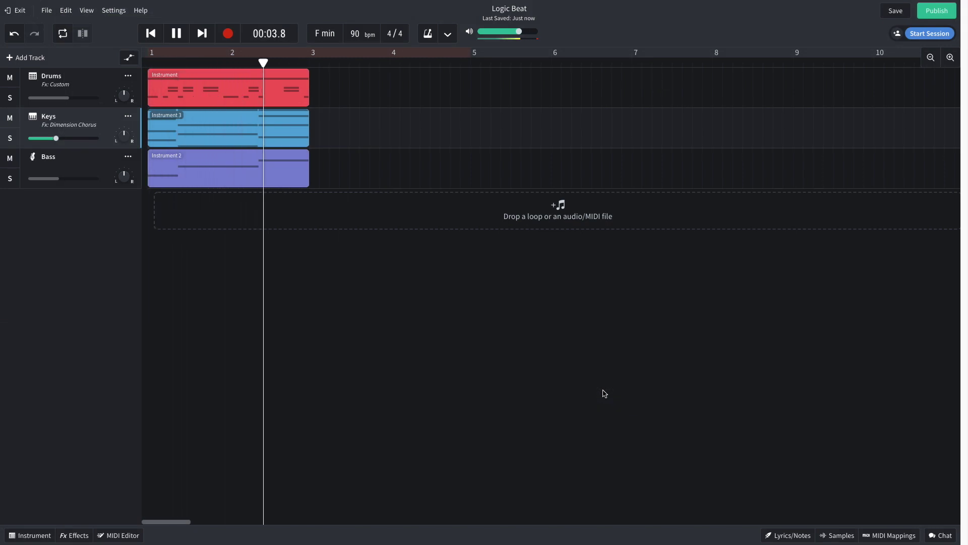
Stop playback and copy the Drums, Keys and Bass clips to repeat from bar 3
key("space")
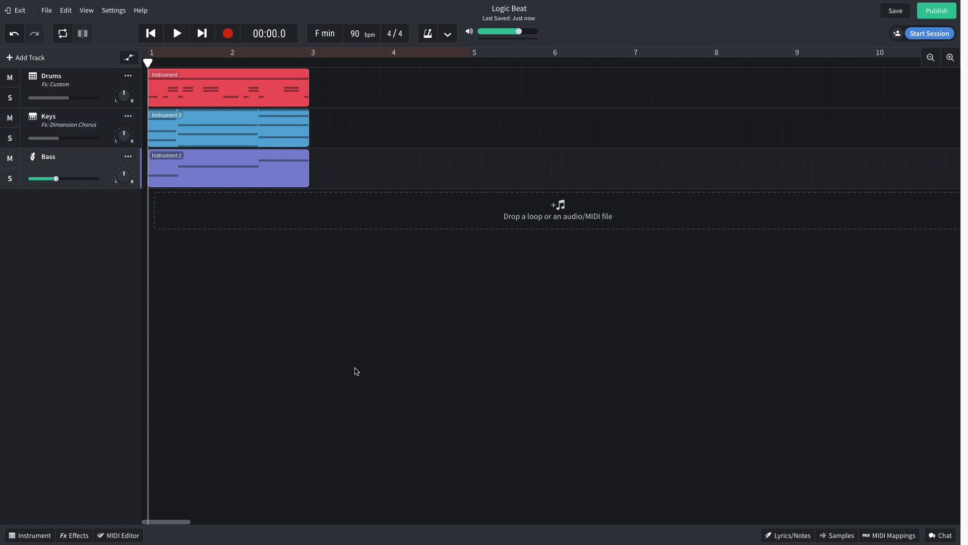
left_click_drag(366, 183, 162, 73)
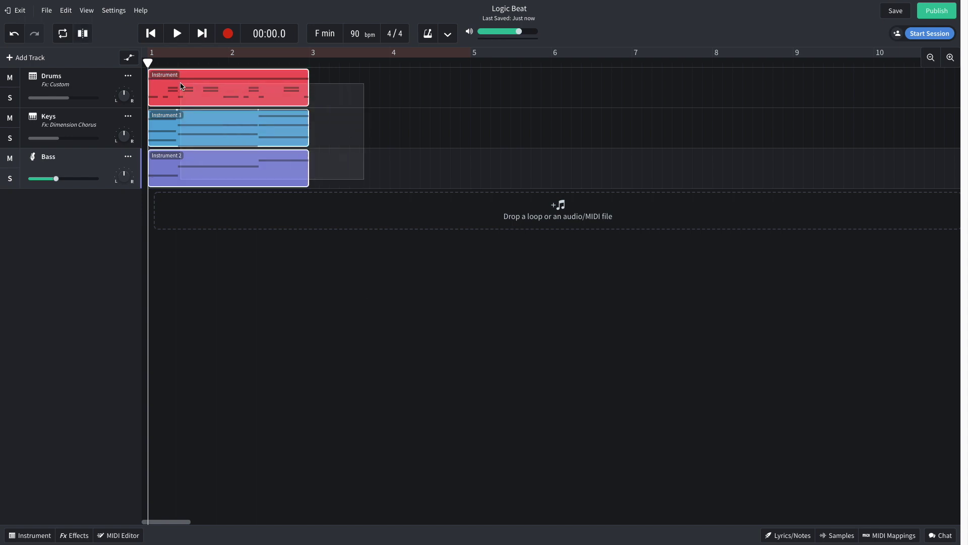
left_click_drag(217, 91, 666, 85)
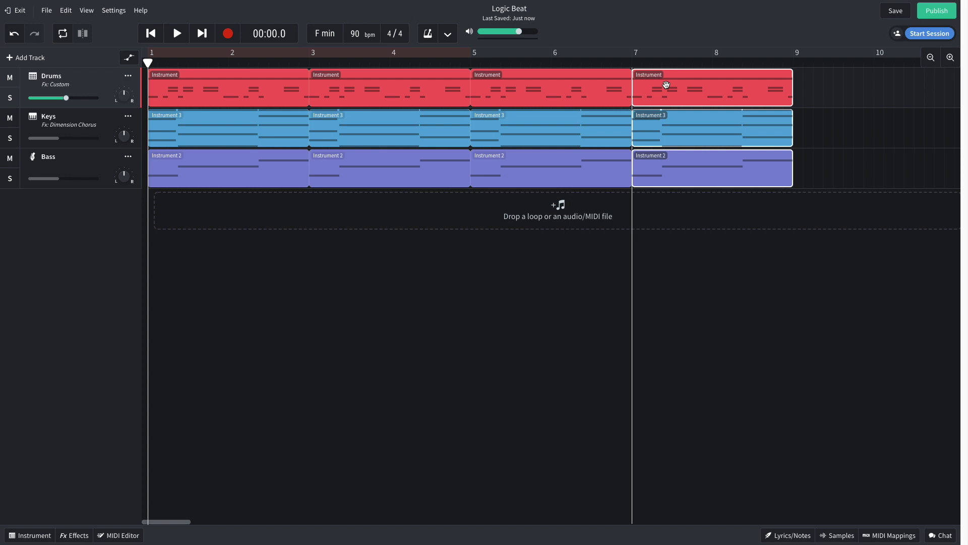
left_click(455, 372)
scroll(455, 373, "down", 5)
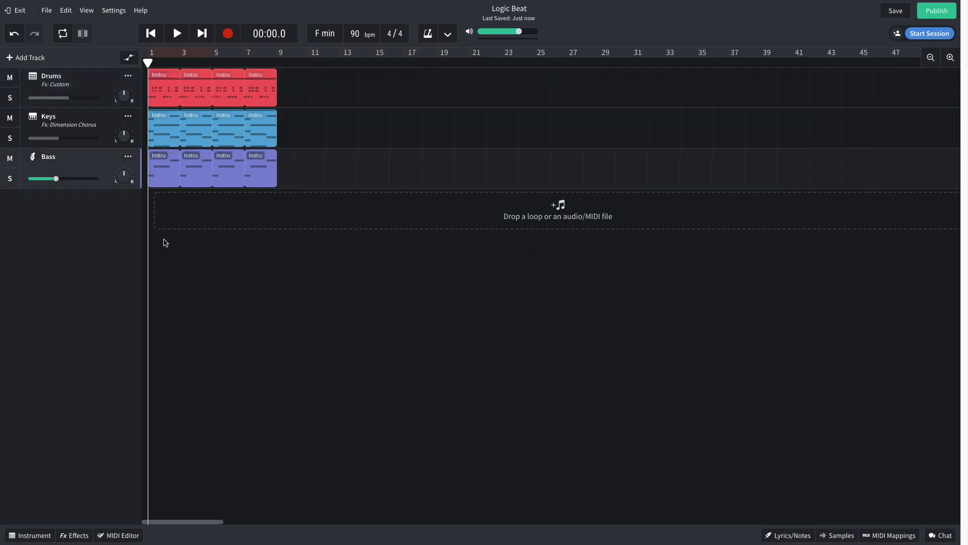
Add an instrument track using the Synth Pads 'Cloud Fluff' sound and play the lead melody
left_click(33, 62)
left_click(305, 265)
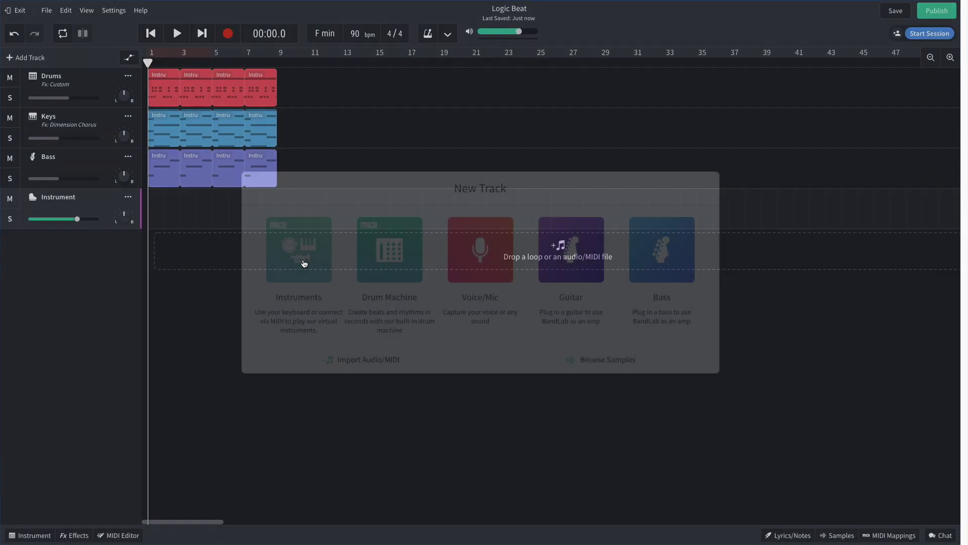
left_click(32, 536)
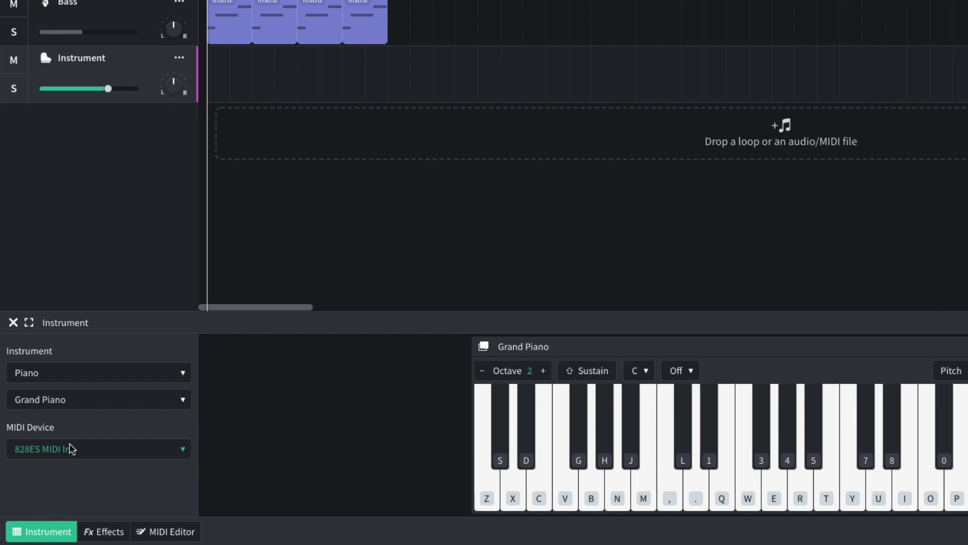
left_click(99, 379)
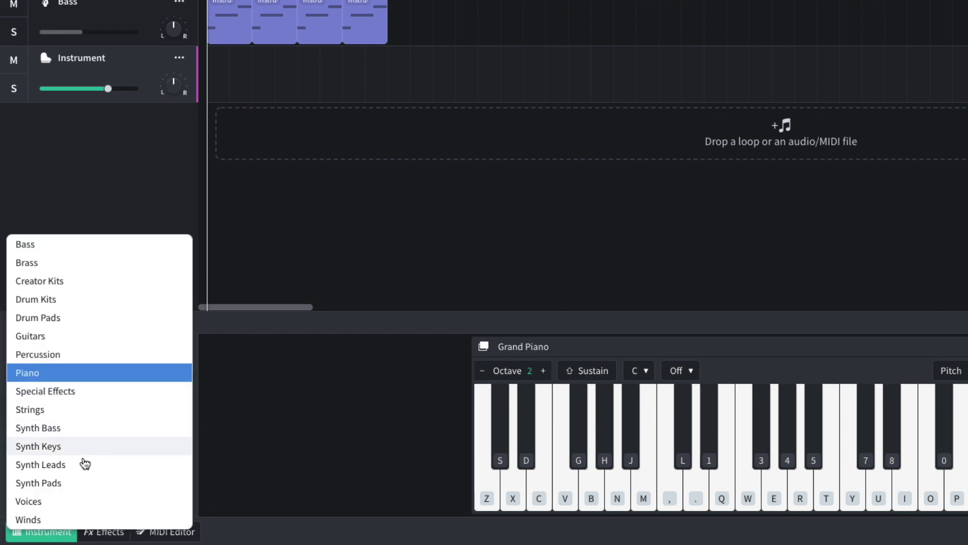
left_click(86, 482)
left_click(89, 409)
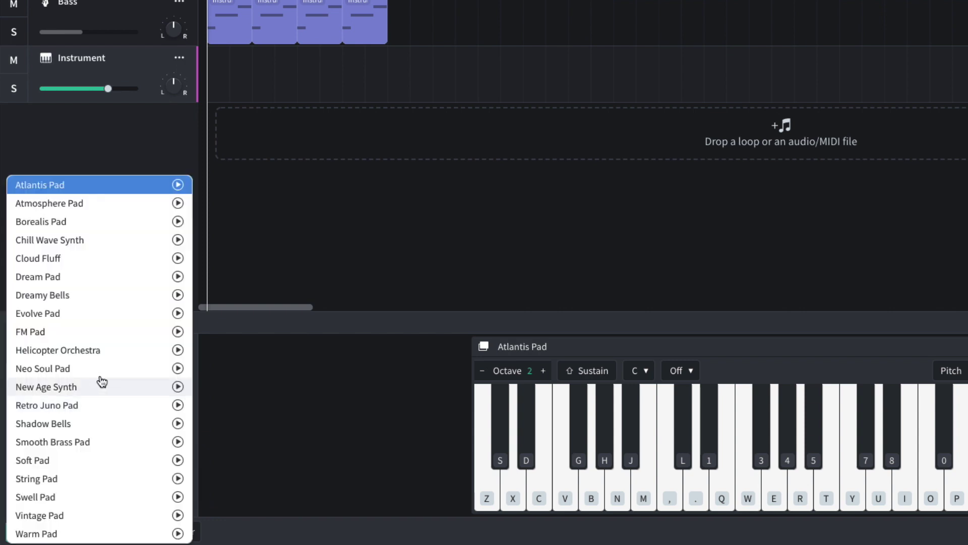
left_click(102, 259)
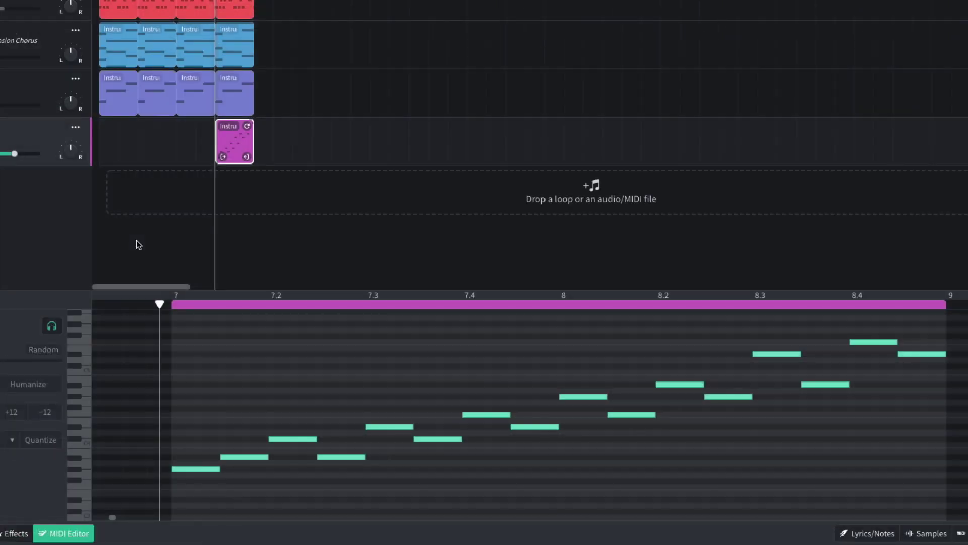
key("space")
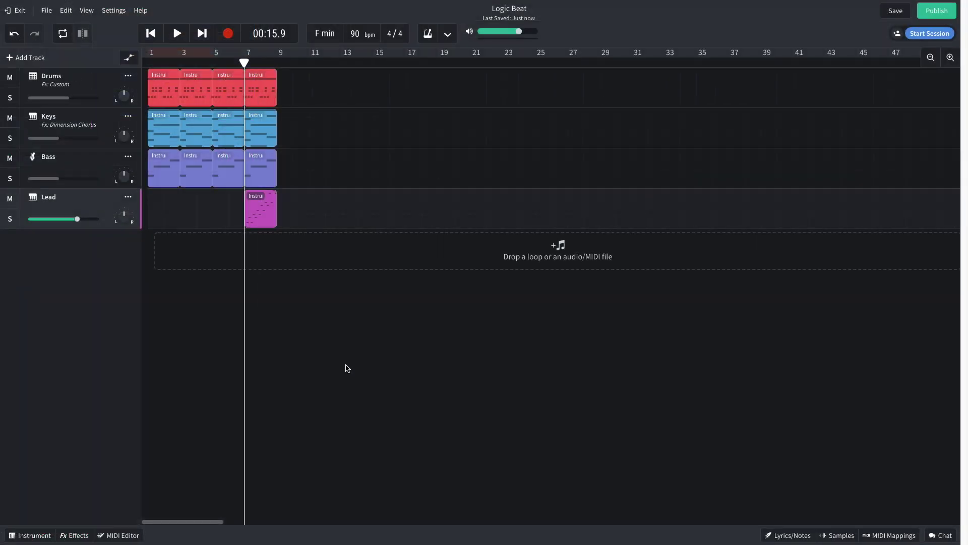
mouse_move(77, 219)
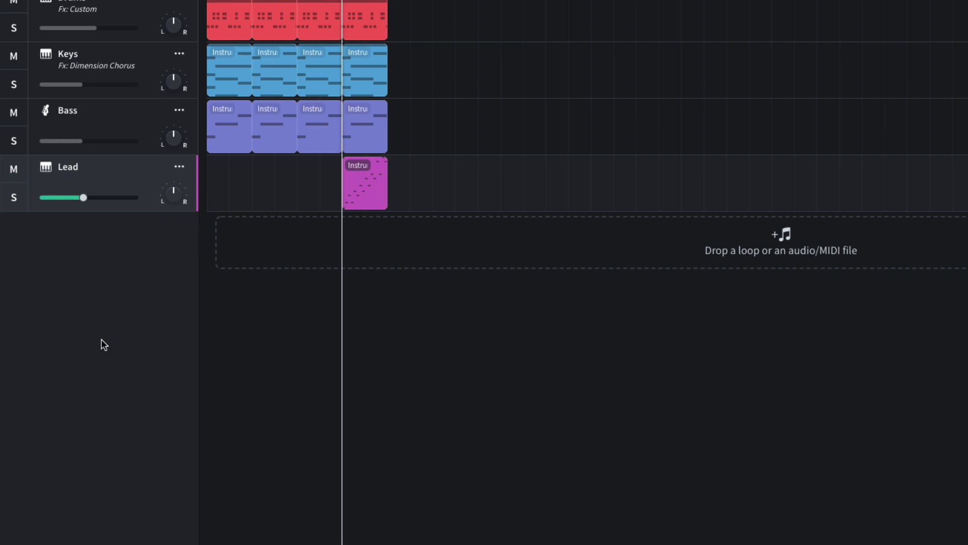
Load the Filter Delay effects preset on Lead and play from around bar 7
left_click(72, 533)
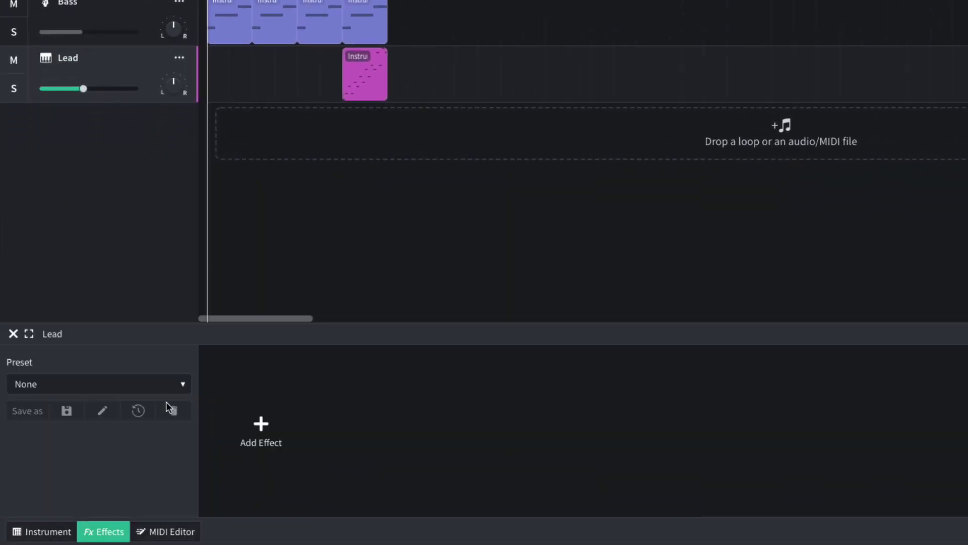
left_click(176, 389)
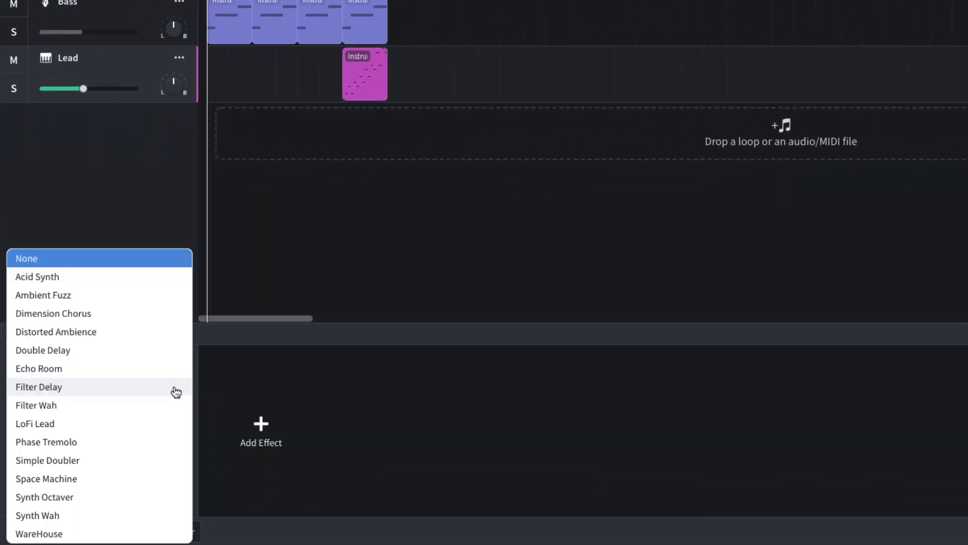
left_click(81, 393)
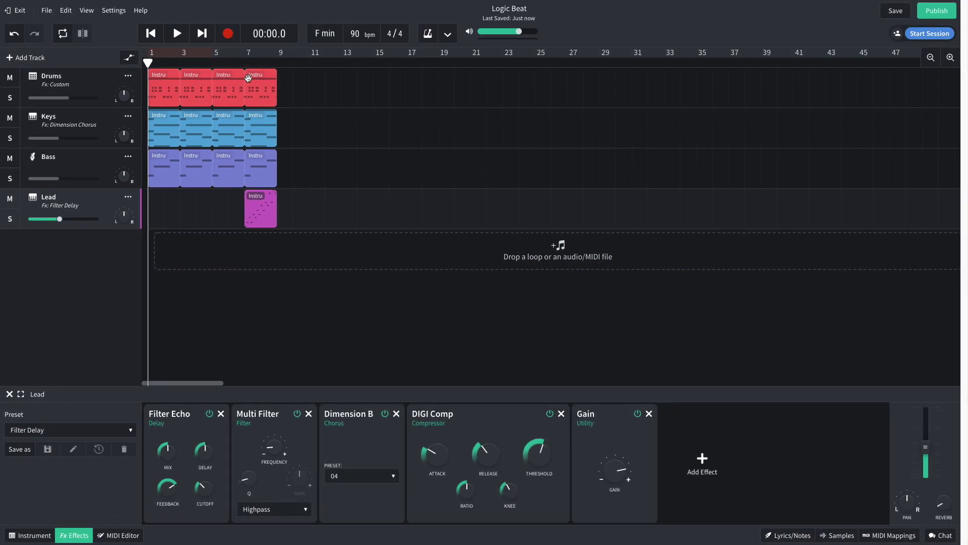
left_click(241, 63)
key("space")
Append a Multi Filter from the Tone category to the Lead effect chain
left_click(702, 464)
mouse_move(691, 503)
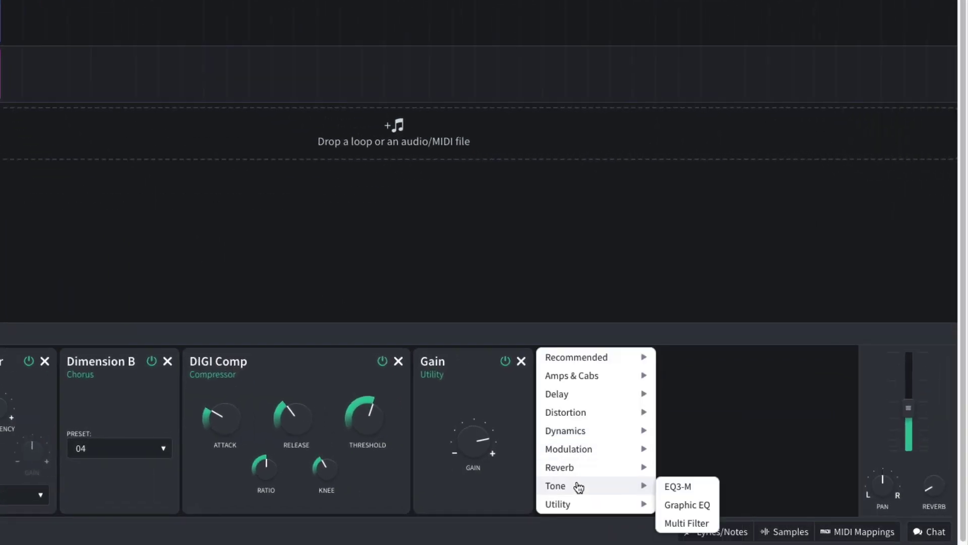
left_click(687, 522)
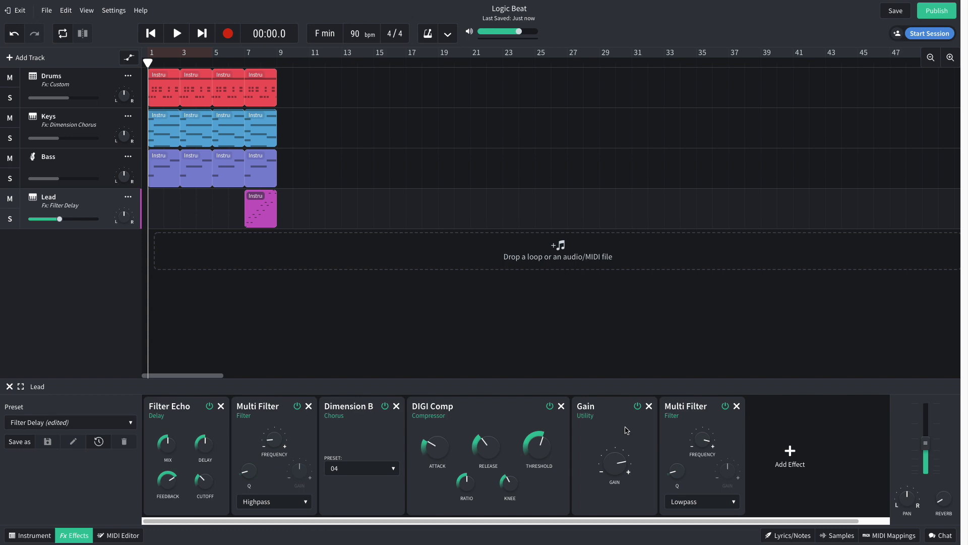
Automate Lead's Multi Filter (2) frequency down to 124 Hz and play the sweep from bar 6
left_click(129, 57)
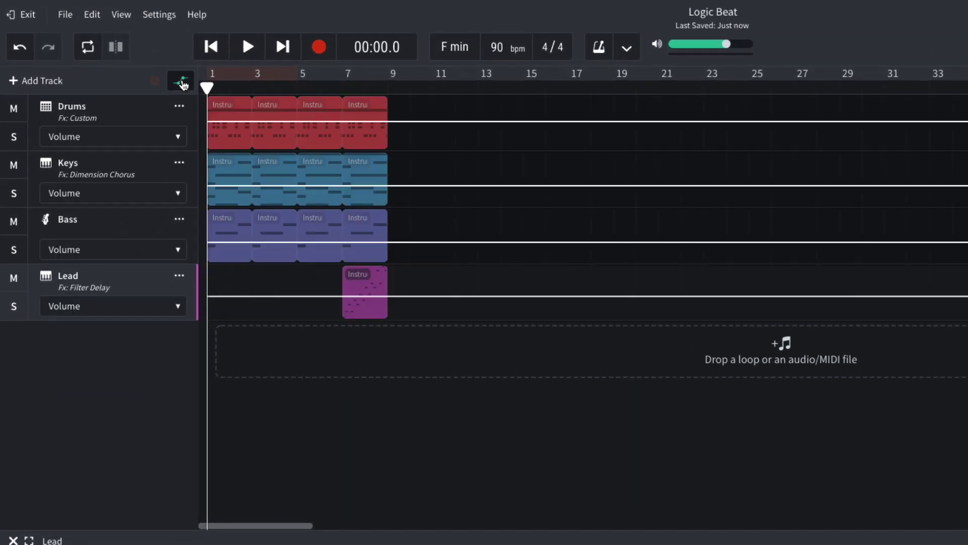
left_click(119, 306)
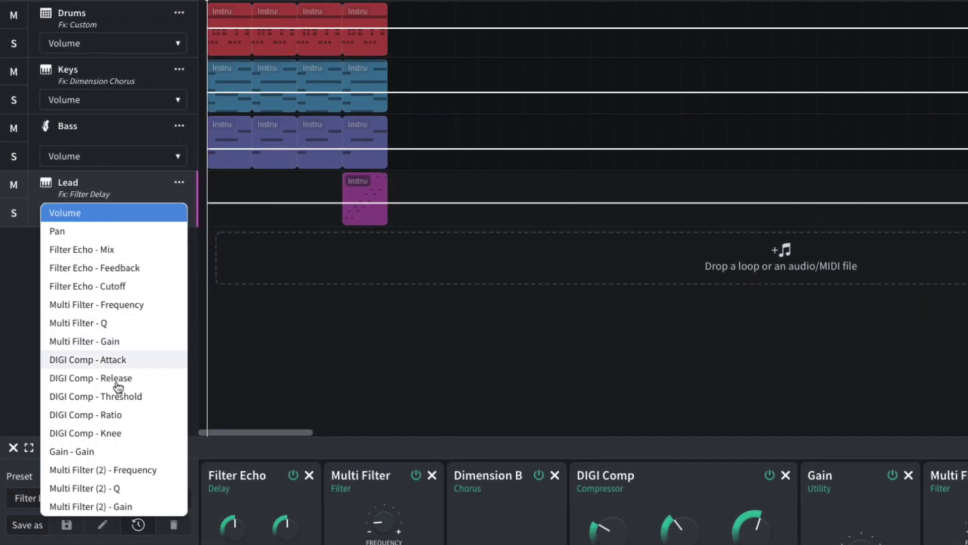
left_click(118, 471)
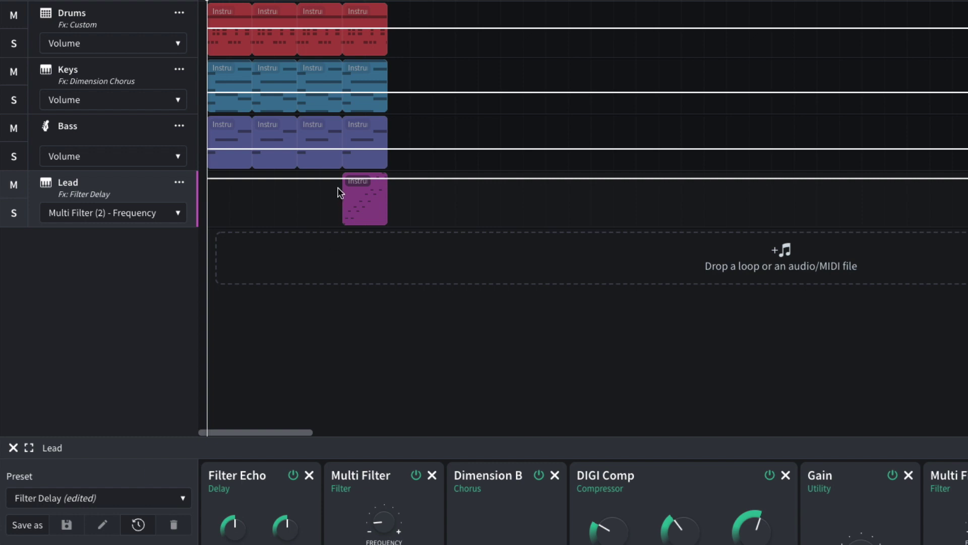
left_click_drag(341, 181, 392, 185)
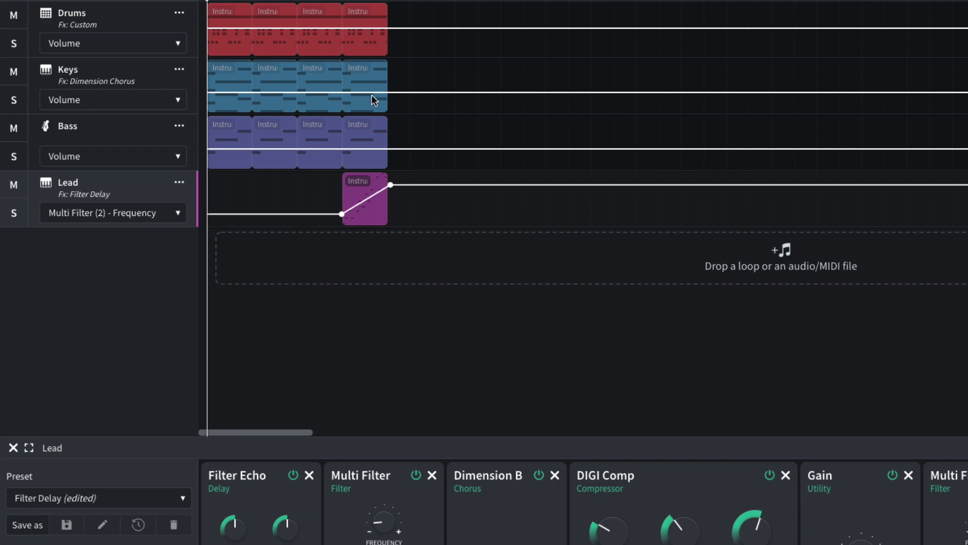
left_click(242, 56)
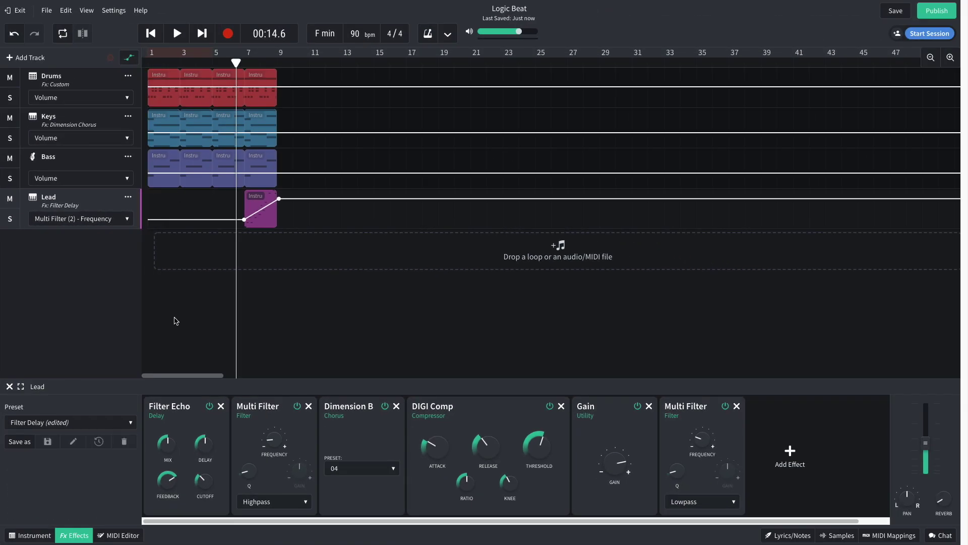
key("space")
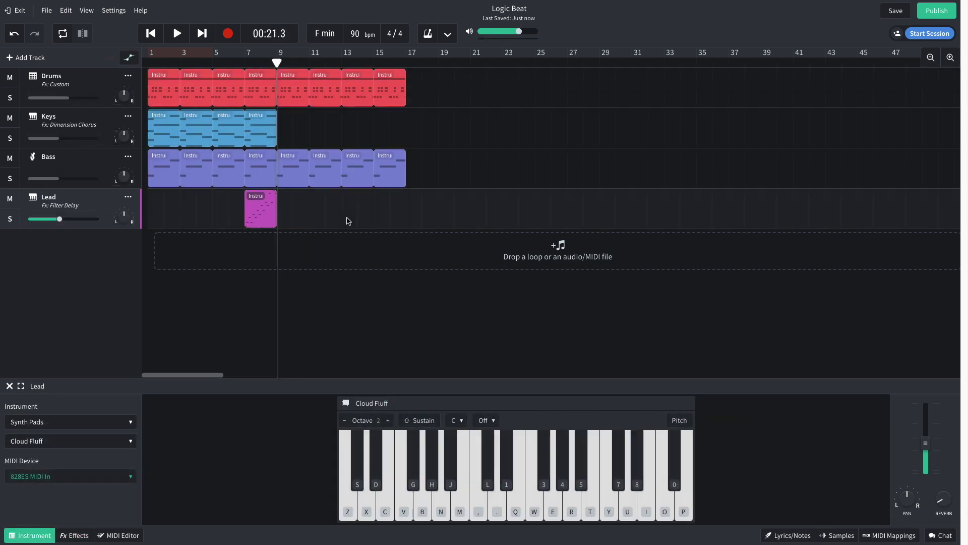
Copy the four Keys clips onto a new instrument track at bar 9, solo it and play
left_click(26, 57)
left_click(296, 252)
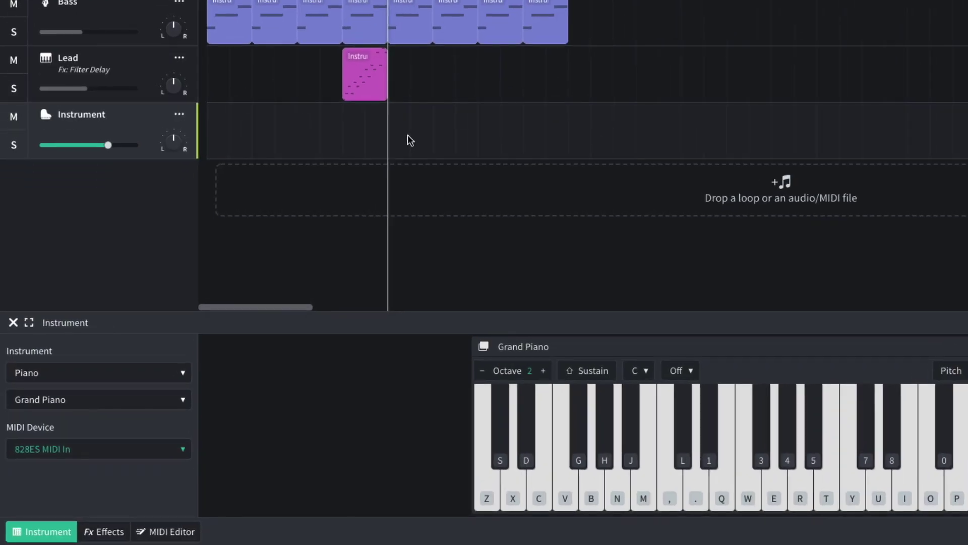
left_click(167, 129)
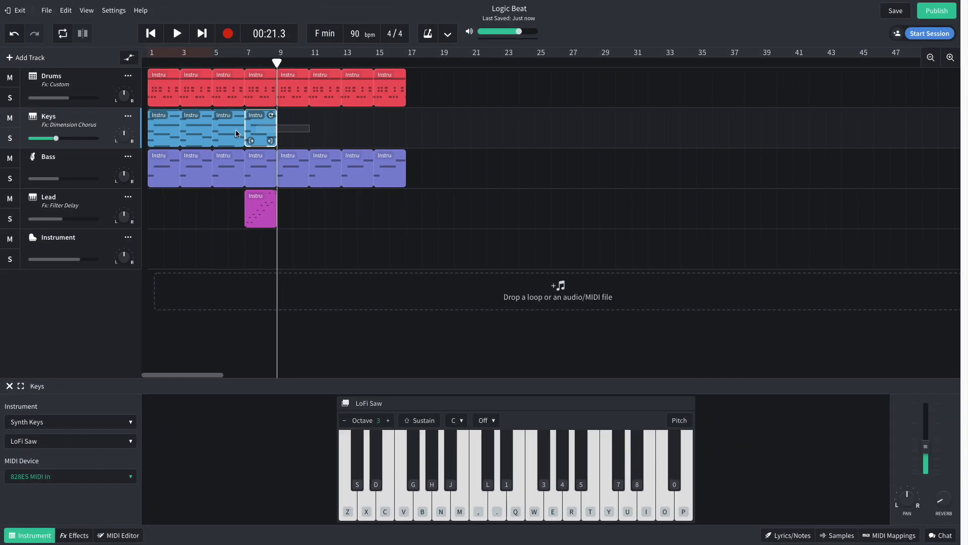
left_click_drag(167, 129, 293, 247)
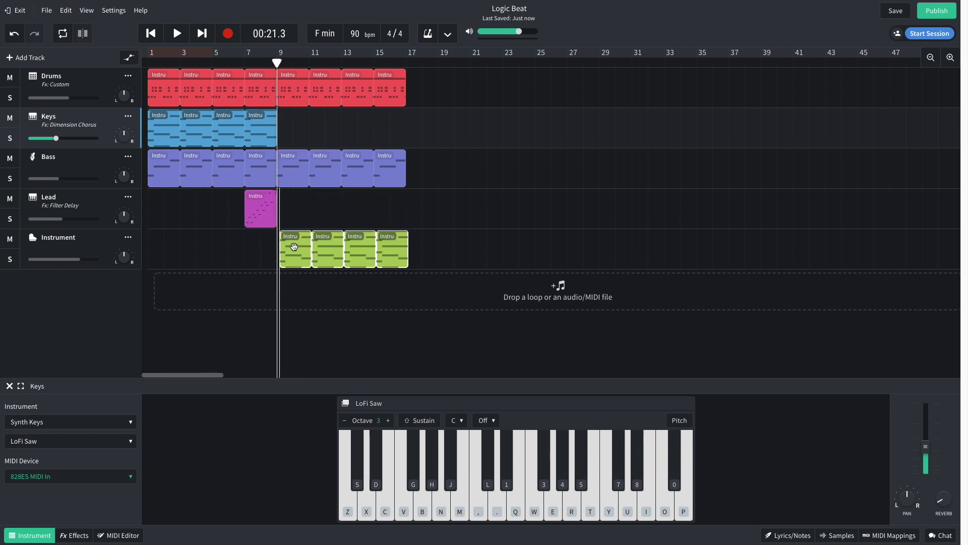
left_click(10, 259)
key("space")
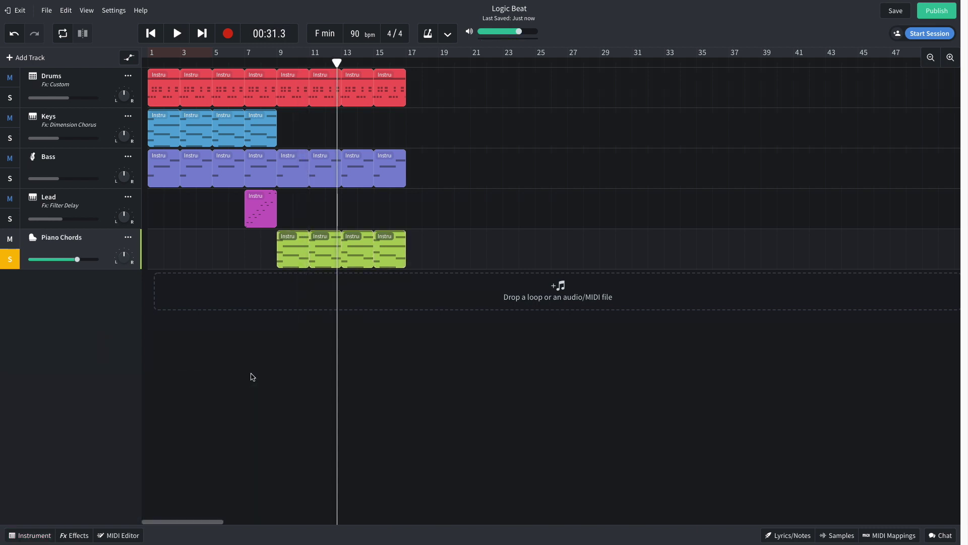
Put a Multi Filter from the Tone category on the Piano Chords track
left_click(78, 535)
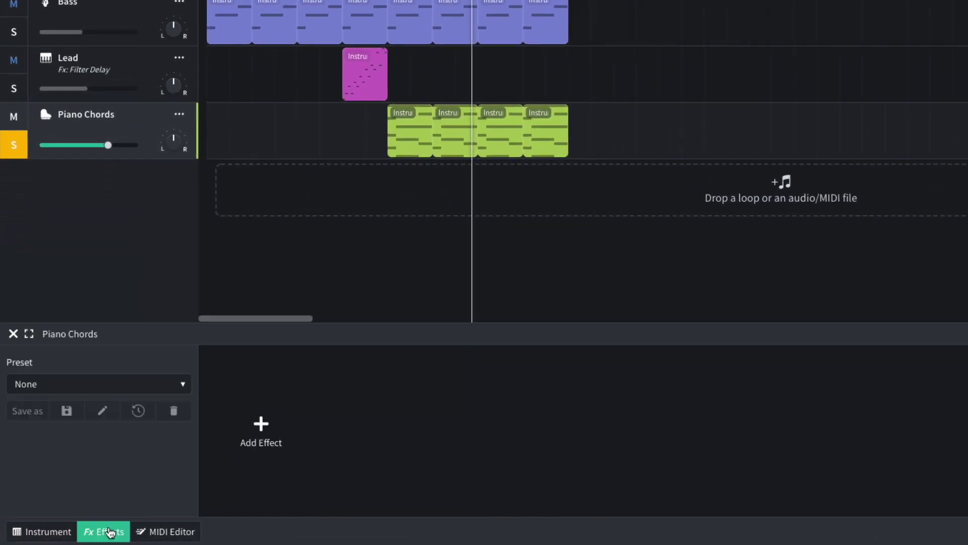
left_click(250, 441)
mouse_move(260, 490)
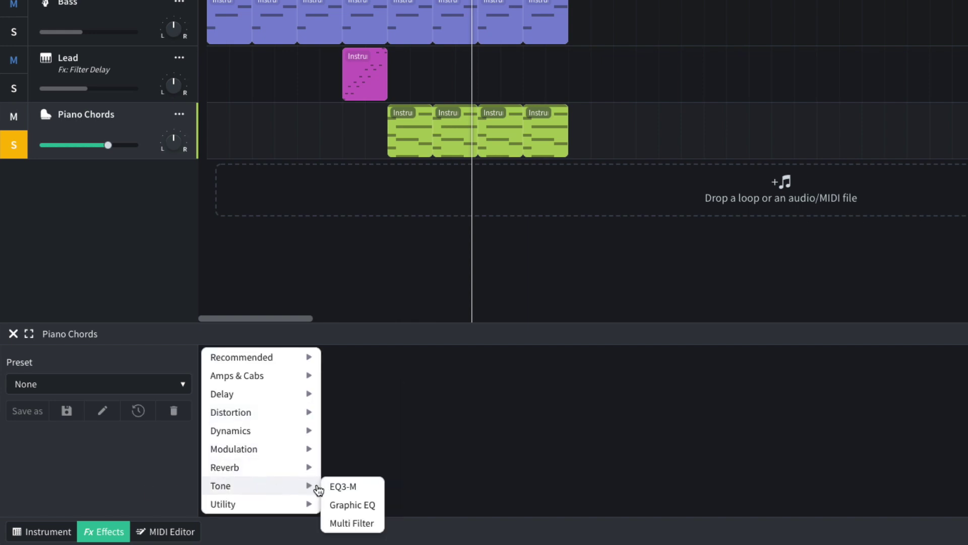
left_click(349, 522)
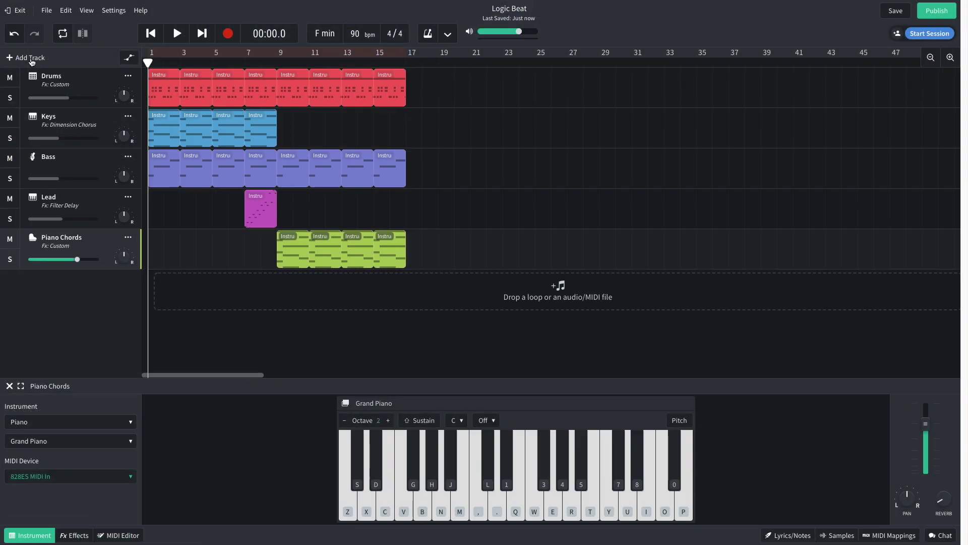
Create another instrument track for the piano melody and play it back
left_click(32, 58)
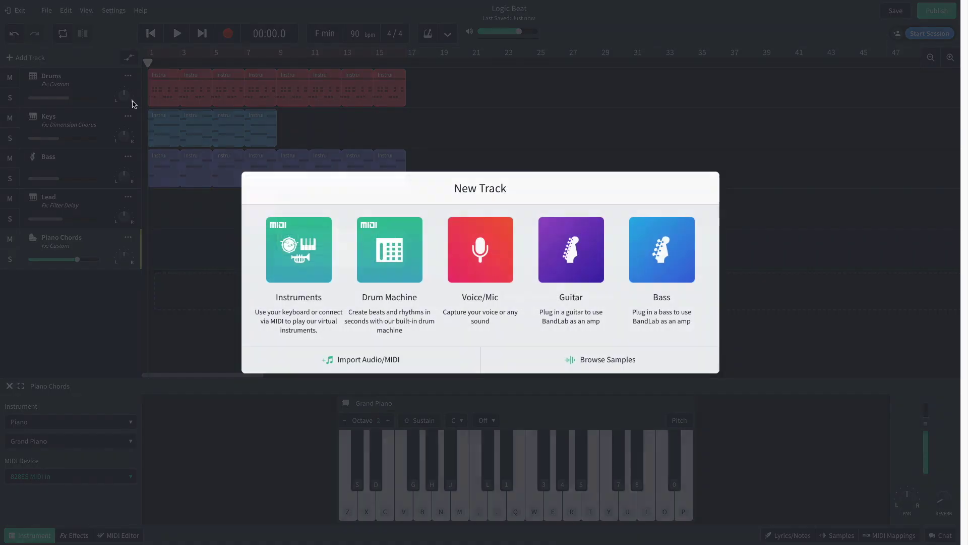
left_click(300, 252)
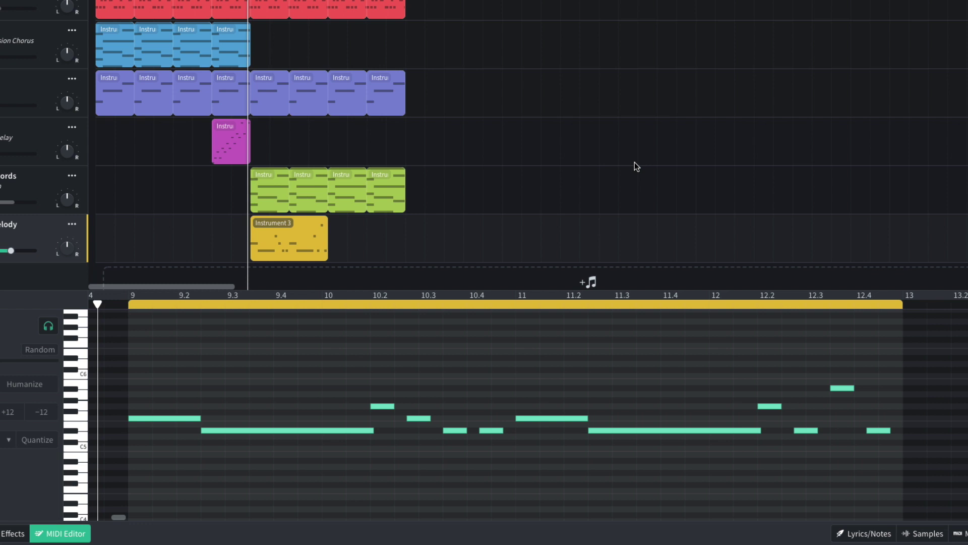
key("space")
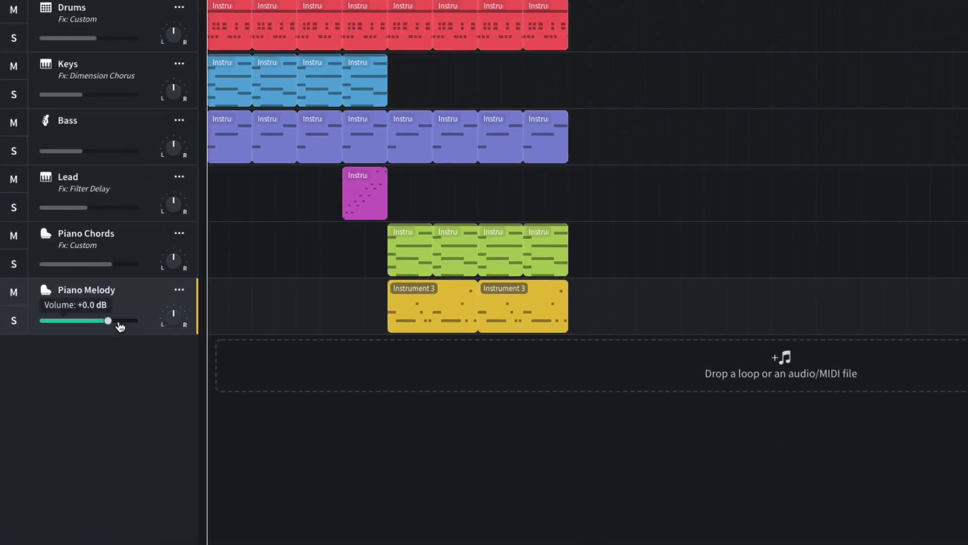
Drag the Piano Melody volume to about -4.4 dB and Piano Chords to -0.7 dB
left_click_drag(20, 254, 12, 253)
left_click_drag(109, 323, 93, 320)
left_click_drag(112, 265, 95, 268)
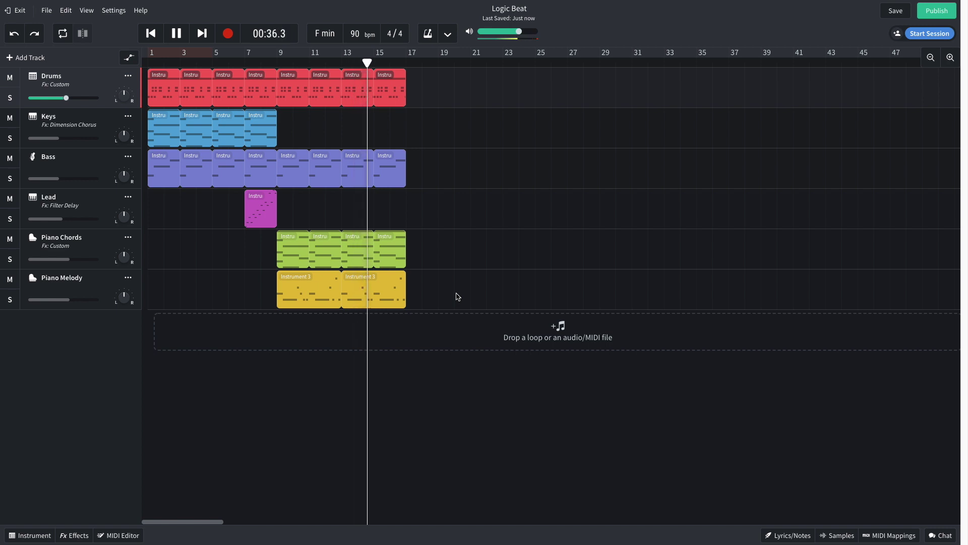
Copy every clip on all six tracks to bar 17, confirming the automation prompt, so the arrangement repeats through bar 33
left_click_drag(457, 294, 422, 108)
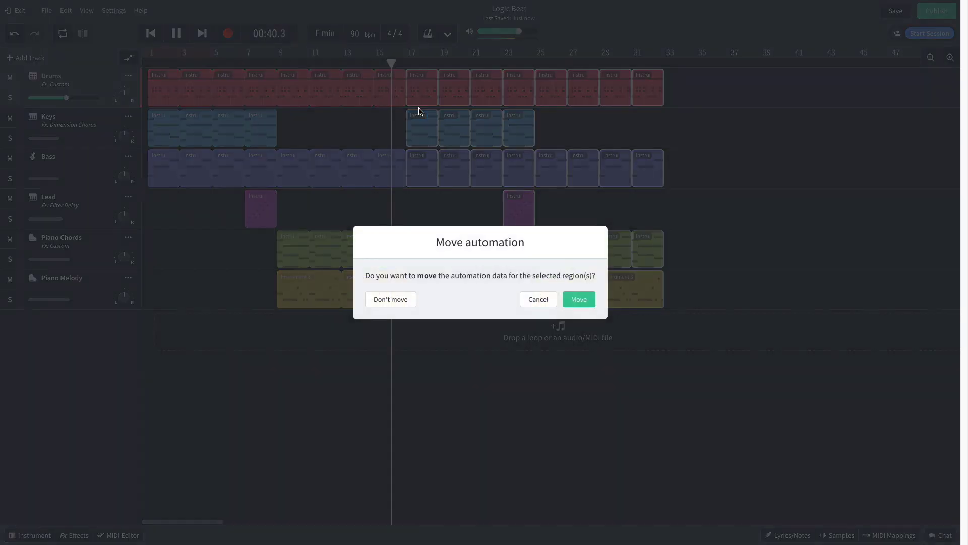
left_click(575, 299)
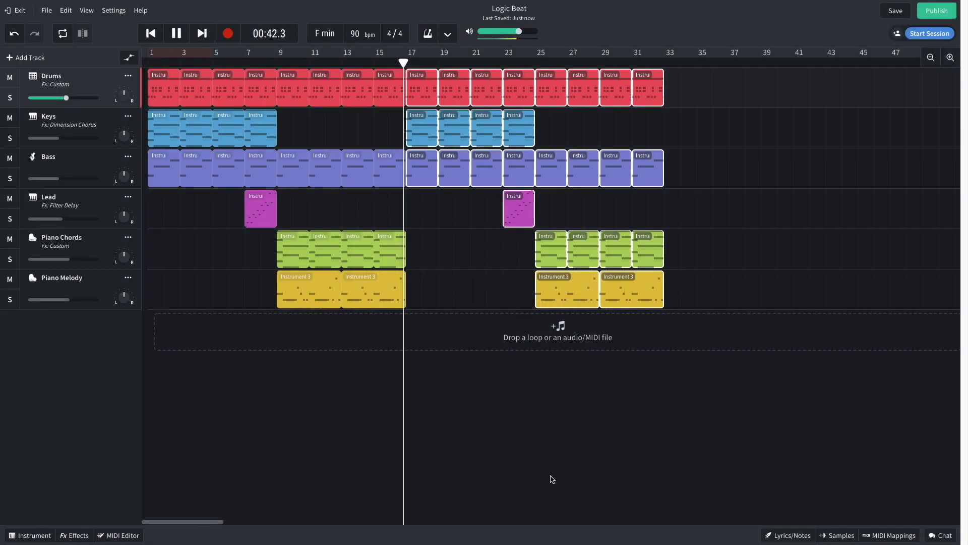